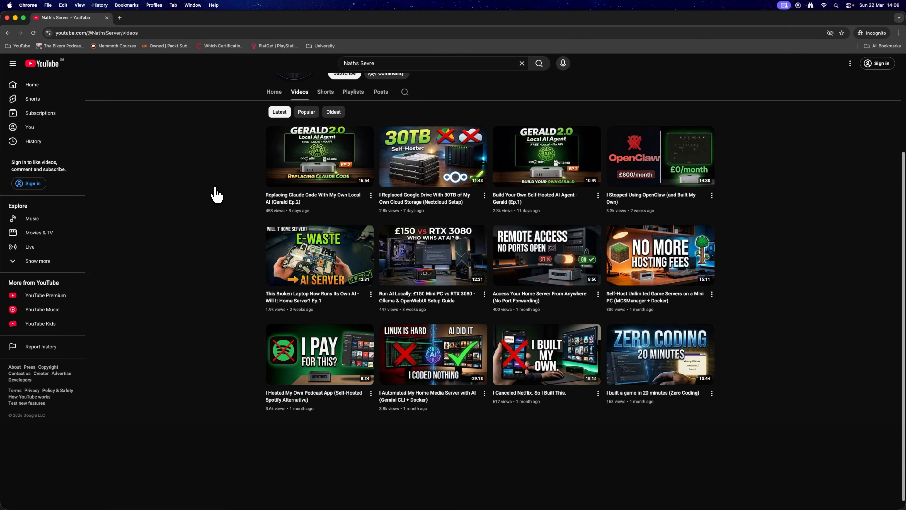
pyautogui.scroll(4, 677, 199)
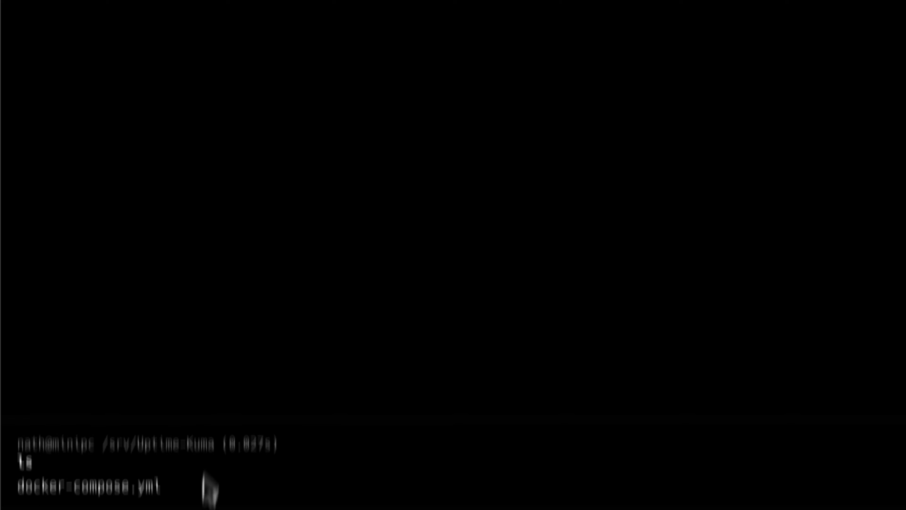
# Step: Open docker-compose.yml with sudo nano and review its image, container name, port and volume entries before exiting the editor
pyautogui.moveTo(178, 398); pyautogui.dragTo(139, 398)
pyautogui.click(209, 394)
pyautogui.write('su')
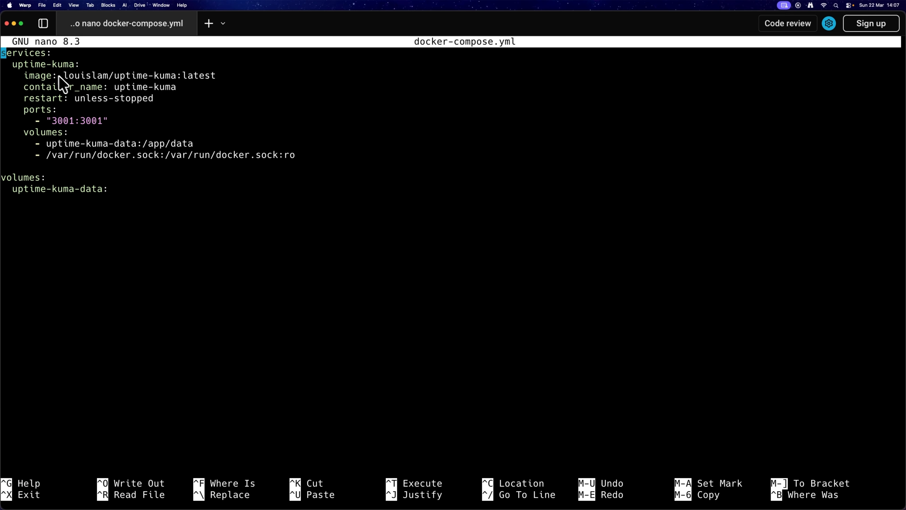
pyautogui.moveTo(25, 76); pyautogui.dragTo(117, 76)
pyautogui.click(219, 75)
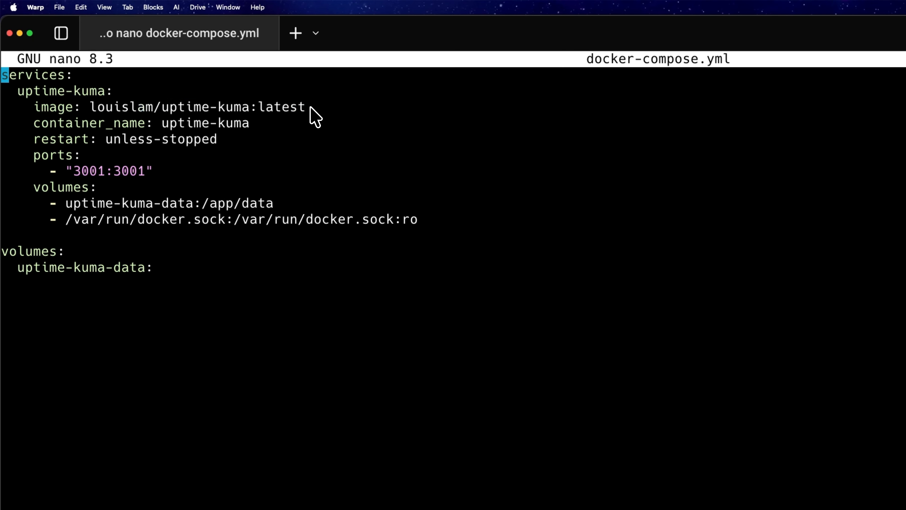
pyautogui.click(164, 108)
pyautogui.moveTo(35, 137); pyautogui.dragTo(252, 147)
pyautogui.click(244, 144)
pyautogui.moveTo(66, 171); pyautogui.dragTo(141, 171)
pyautogui.click(141, 170)
pyautogui.moveTo(70, 222); pyautogui.dragTo(401, 219)
pyautogui.click(426, 232)
pyautogui.moveTo(315, 221); pyautogui.dragTo(403, 232)
pyautogui.click(397, 224)
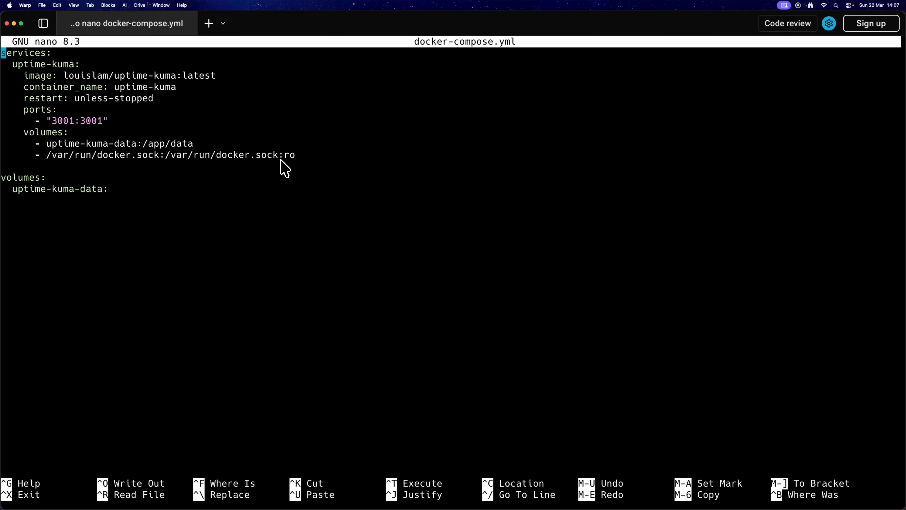
pyautogui.hotkey('ctrl', 'c')
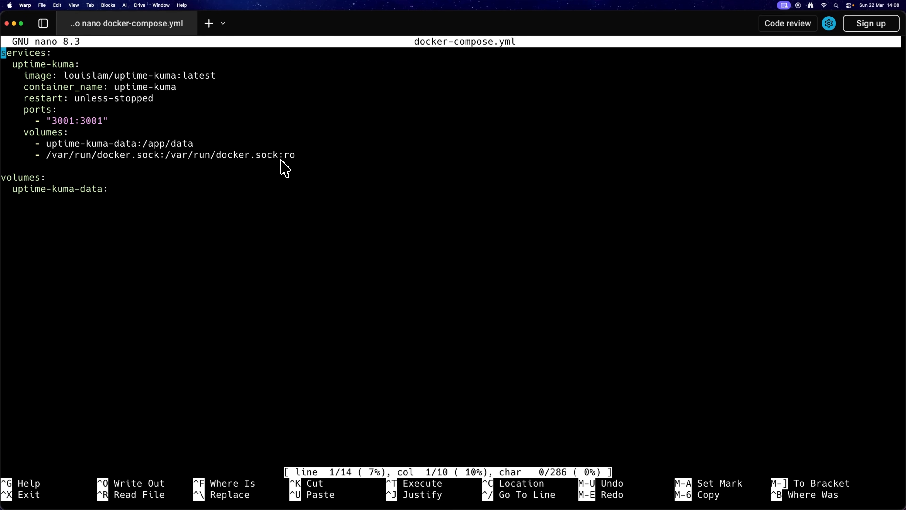
pyautogui.hotkey('ctrl', 'x')
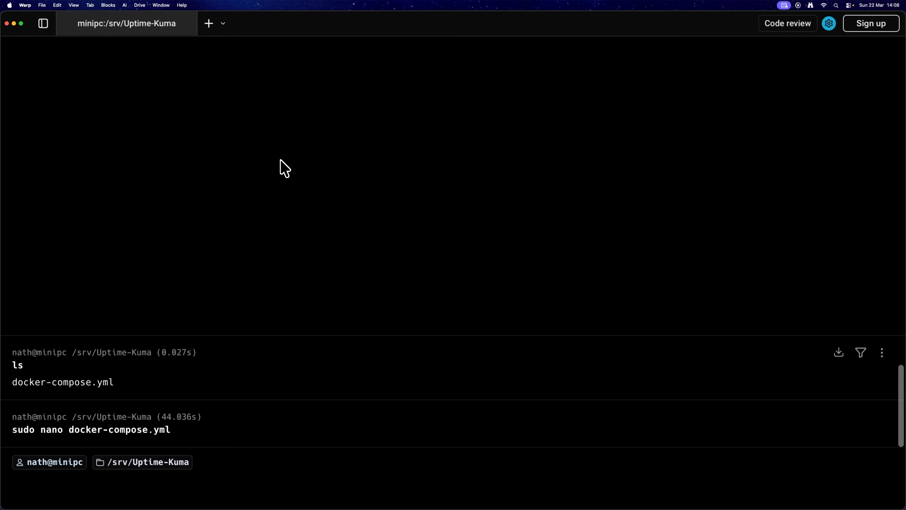
# Step: Start the Uptime Kuma stack with sudo docker compose up -d
pyautogui.write('sudo docker')
pyautogui.press('Right')
pyautogui.press('Return')
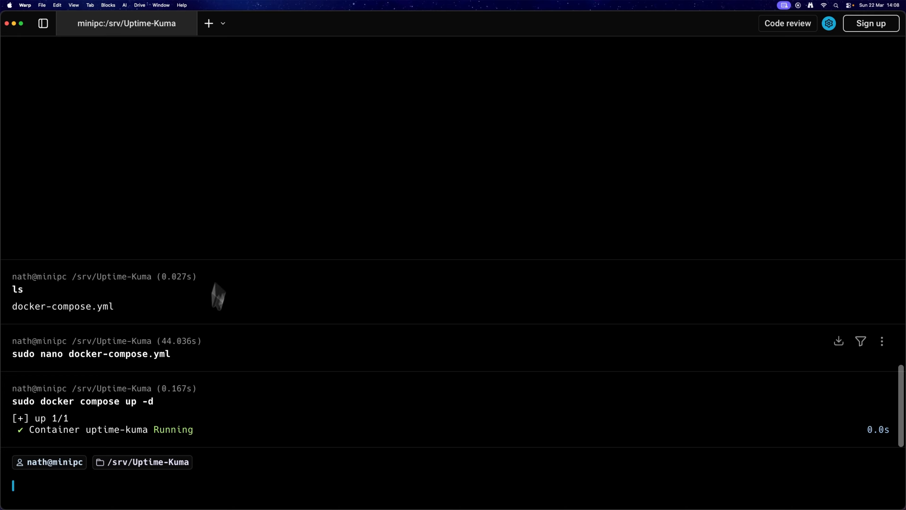
# Step: Open 192.168.4.115:3001 in a new browser tab
pyautogui.moveTo(30, 430); pyautogui.dragTo(218, 429)
pyautogui.click(222, 429)
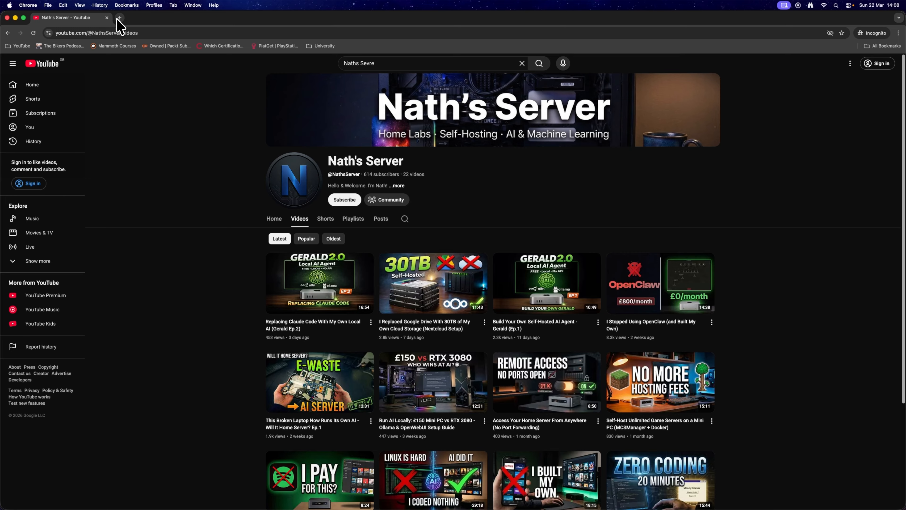
pyautogui.click(120, 17)
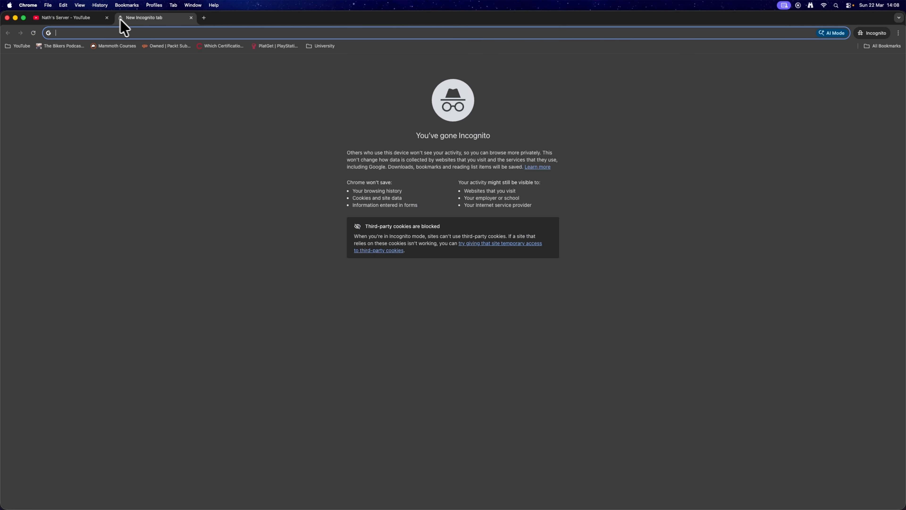
pyautogui.write('192.168.4.')
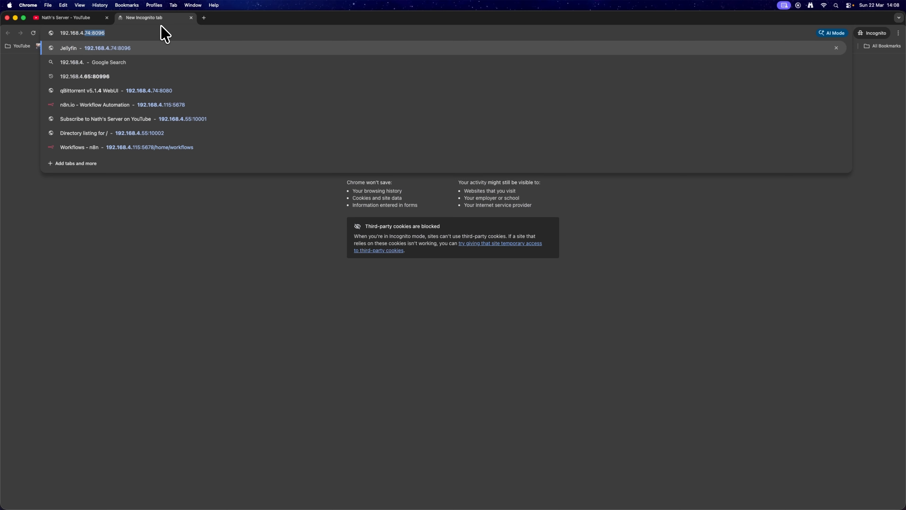
pyautogui.write('115:3001')
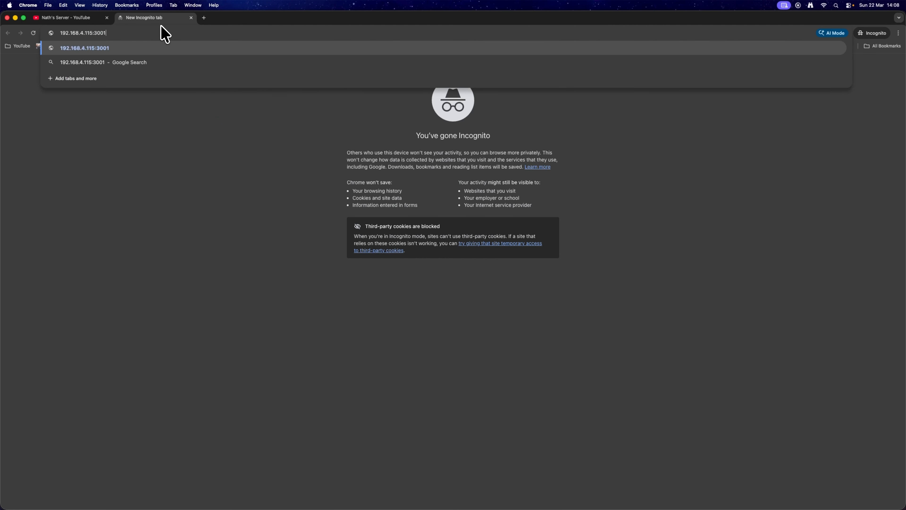
pyautogui.press('Return')
# Step: Close the YouTube tab
pyautogui.click(111, 18)
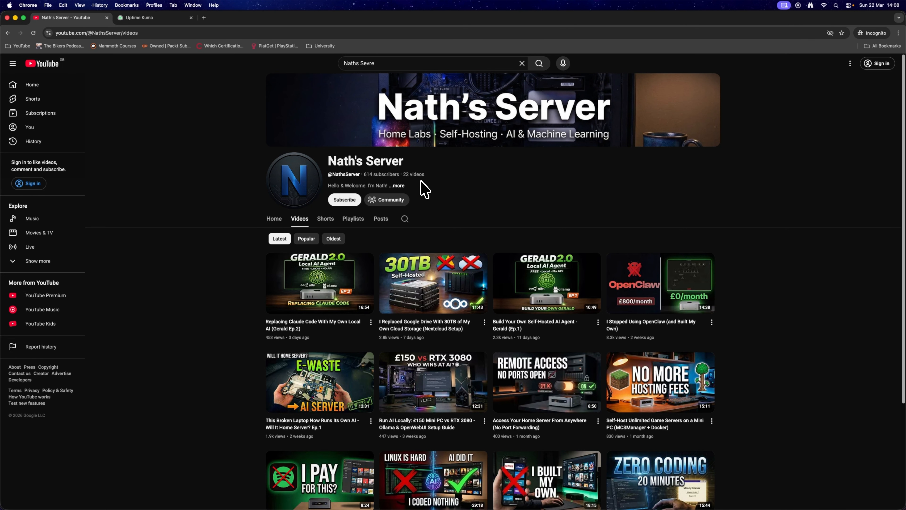
pyautogui.press('super+w')
# Step: Enter the admin account's username in the Uptime Kuma setup form and create the account
pyautogui.moveTo(548, 156); pyautogui.dragTo(481, 144)
pyautogui.click(557, 200)
pyautogui.click(487, 239)
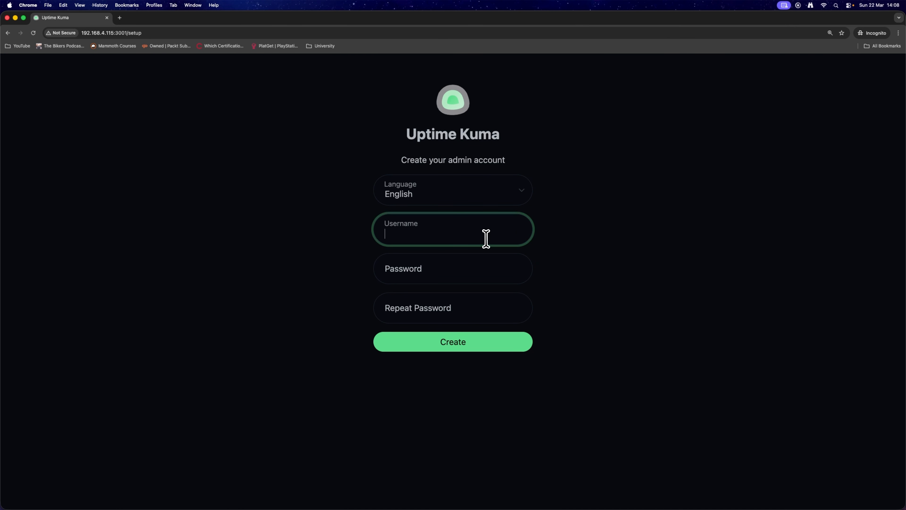
pyautogui.write('Nath')
pyautogui.press('Tab')
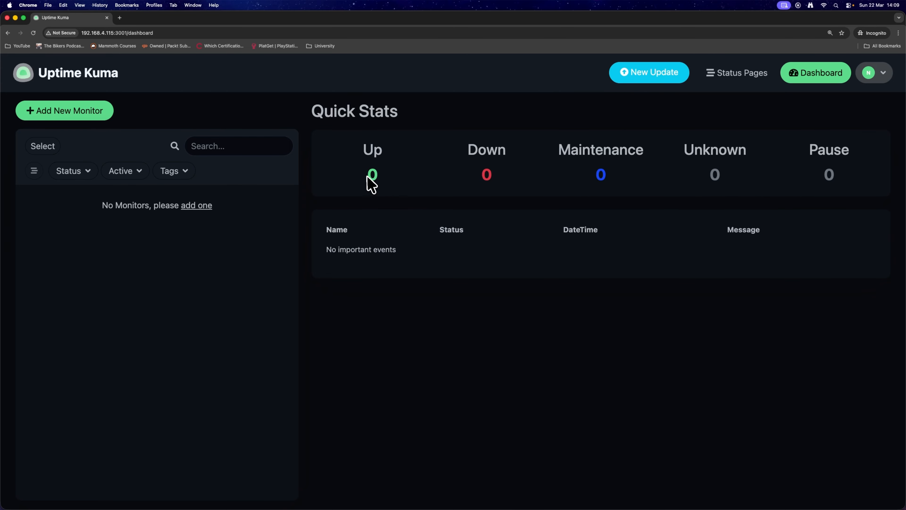
# Step: Examine the Quick Stats counters and events table on the dashboard
pyautogui.moveTo(362, 146); pyautogui.dragTo(572, 147)
pyautogui.click(620, 153)
pyautogui.click(667, 156)
pyautogui.moveTo(555, 151); pyautogui.dragTo(648, 147)
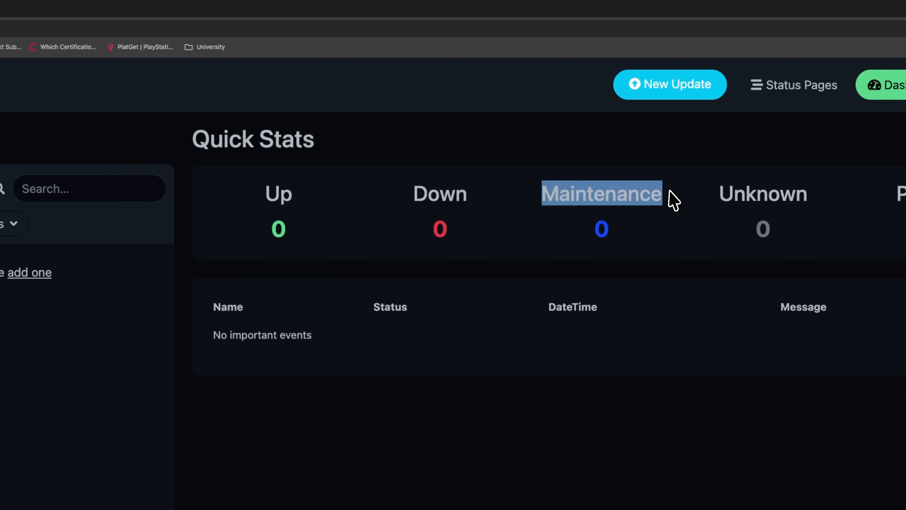
pyautogui.moveTo(669, 192); pyautogui.dragTo(553, 194)
pyautogui.click(550, 194)
pyautogui.moveTo(472, 196); pyautogui.dragTo(414, 195)
pyautogui.click(411, 194)
pyautogui.moveTo(303, 197); pyautogui.dragTo(272, 195)
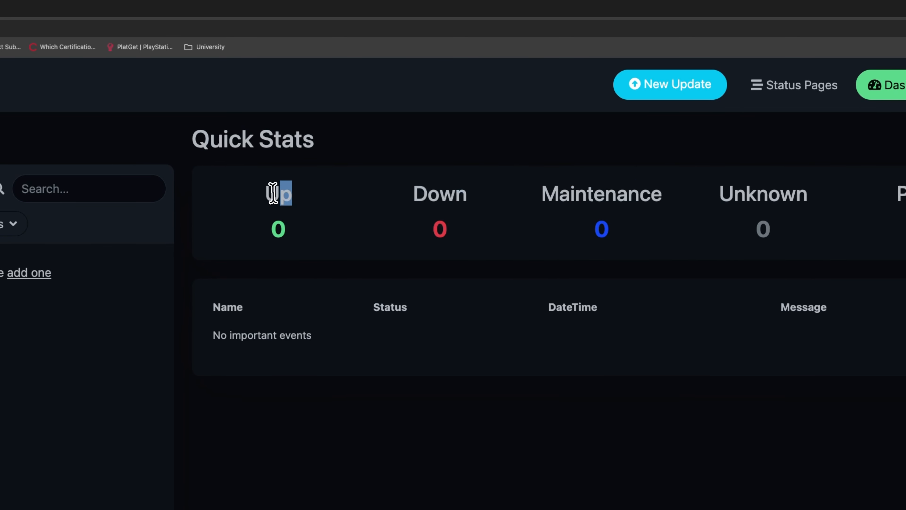
pyautogui.click(280, 192)
pyautogui.moveTo(781, 204); pyautogui.dragTo(840, 201)
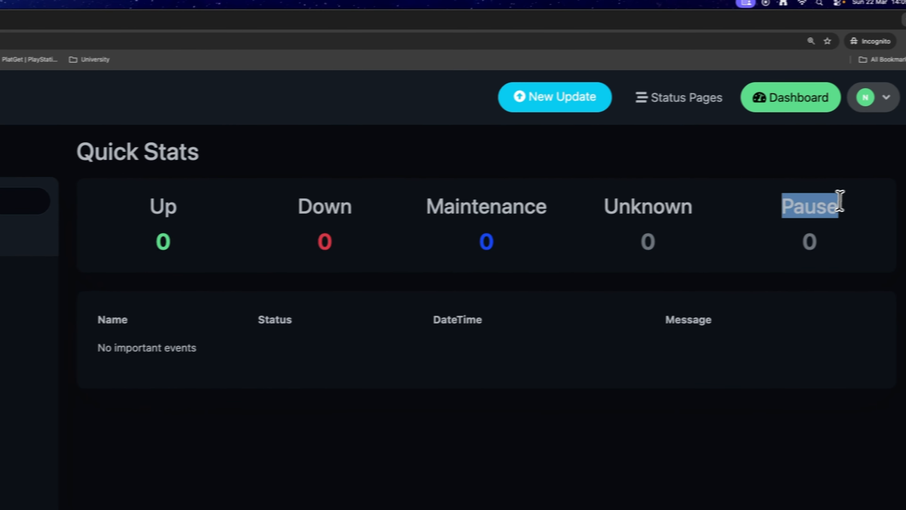
pyautogui.click(839, 202)
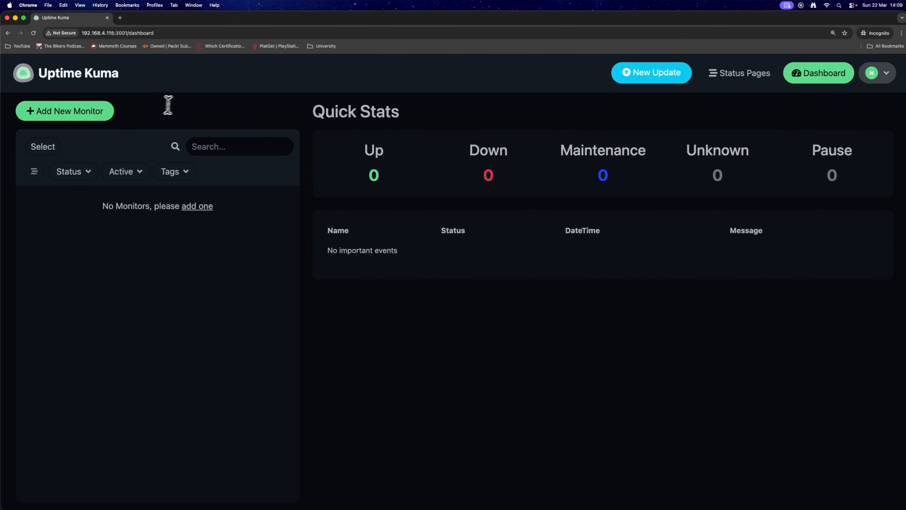
# Step: Start adding a new monitor and set its monitor type to Docker Container
pyautogui.click(97, 120)
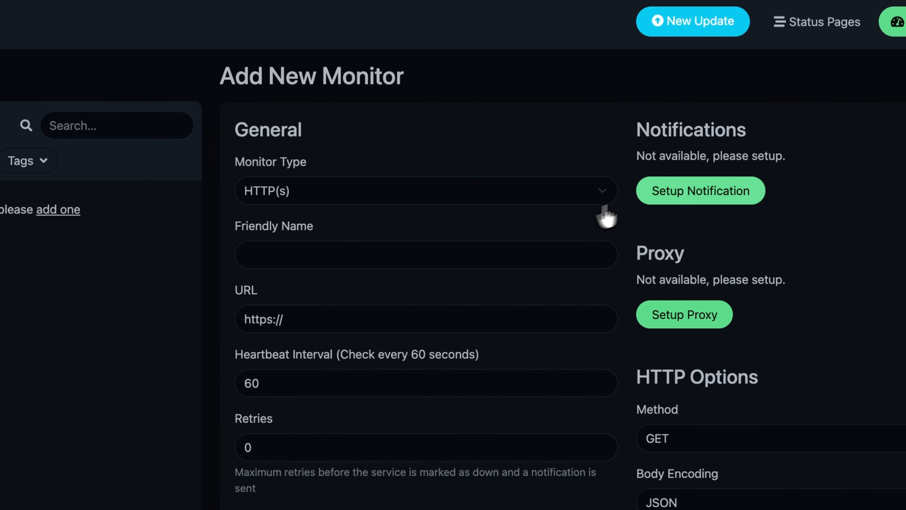
pyautogui.click(303, 191)
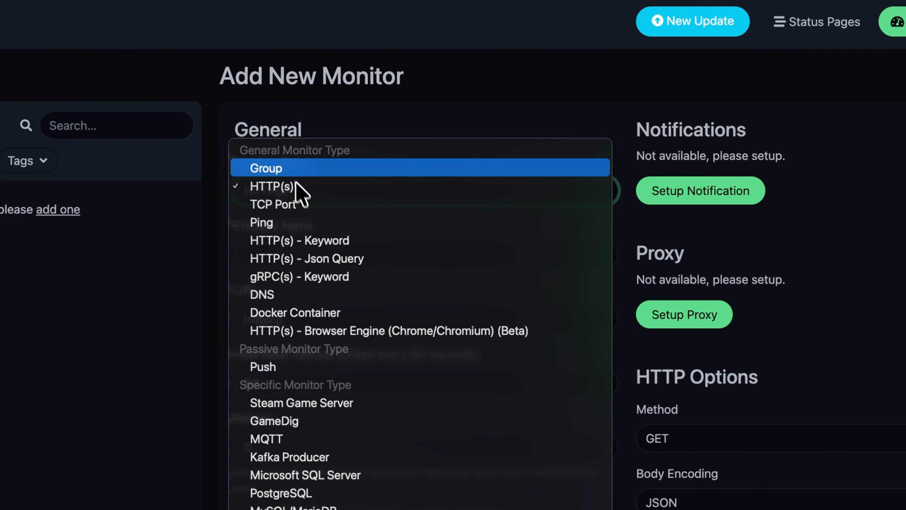
pyautogui.click(318, 190)
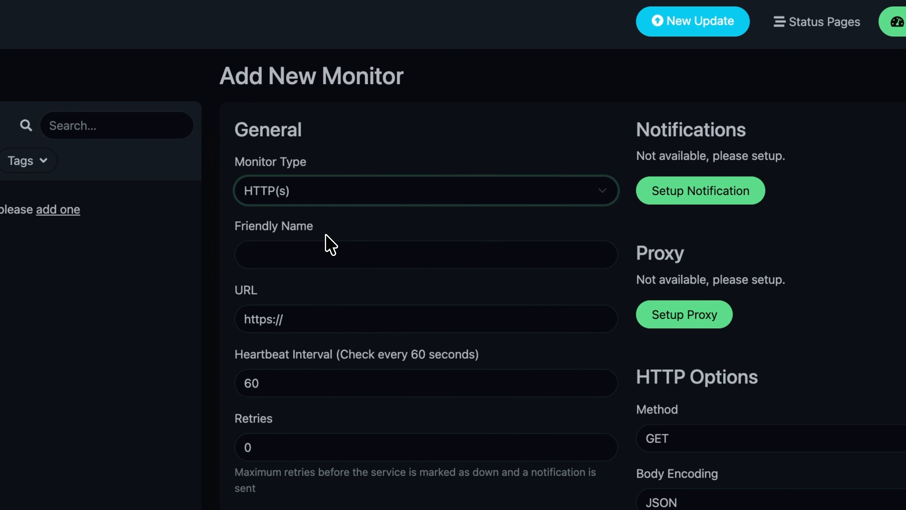
pyautogui.click(318, 309)
pyautogui.click(342, 200)
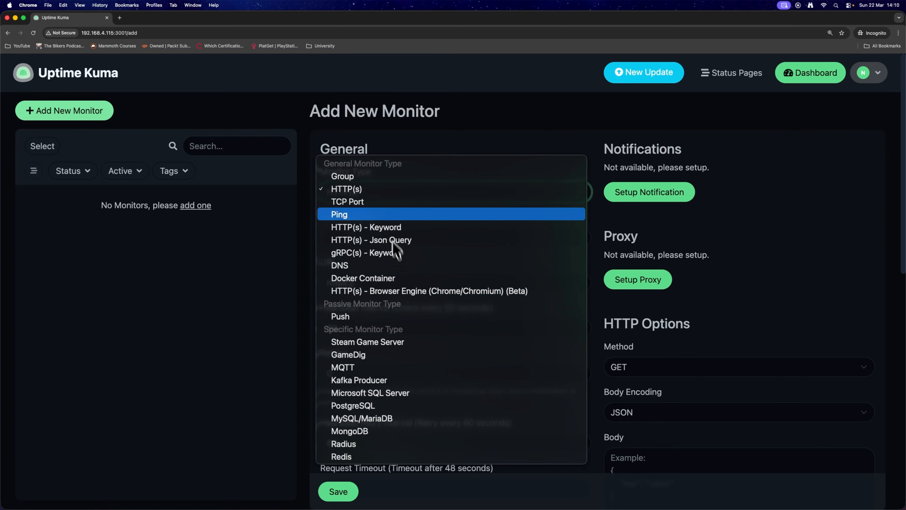
pyautogui.click(392, 278)
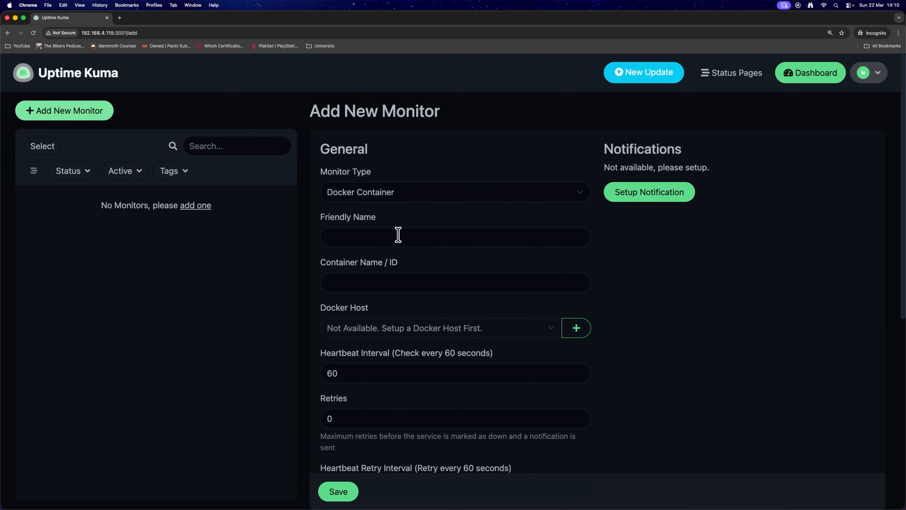
# Step: Set the monitor's friendly name to Twingate
pyautogui.click(399, 236)
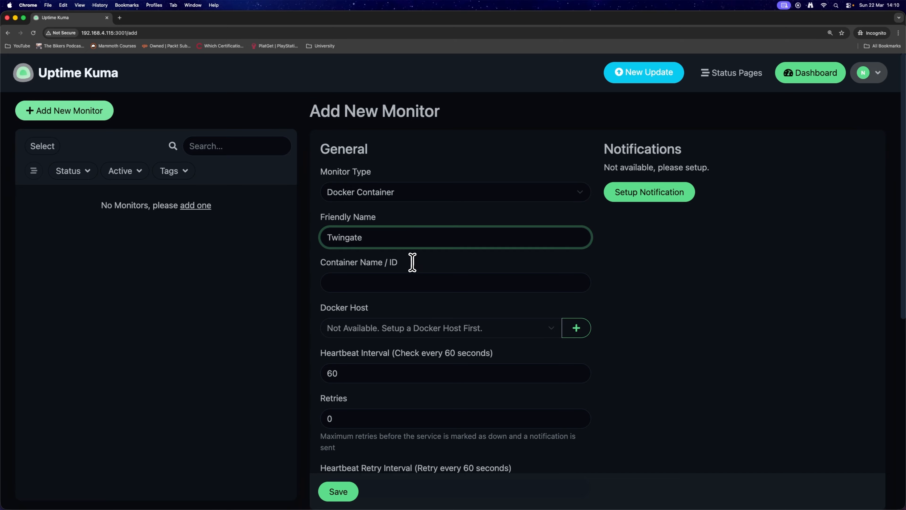
pyautogui.click(419, 277)
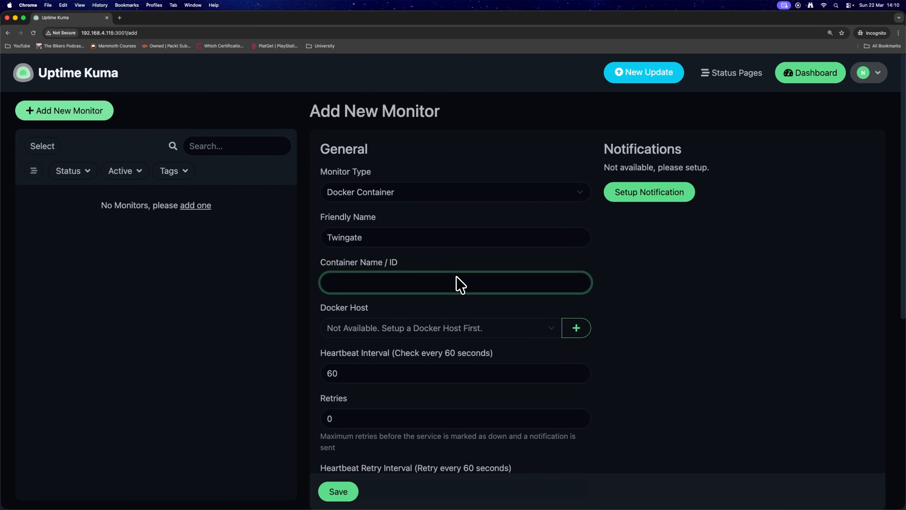
pyautogui.moveTo(423, 270)
pyautogui.mouseDown()
pyautogui.moveTo(388, 267)
pyautogui.moveTo(429, 265)
pyautogui.mouseUp()
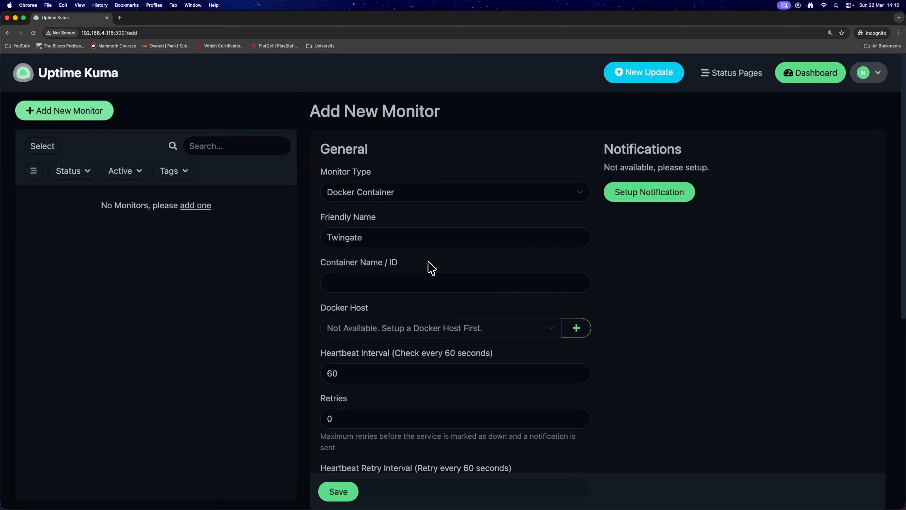
# Step: Switch to the terminal, clear it, and list running containers with sudo docker container ls
pyautogui.hotkey('ctrl', 'Right')
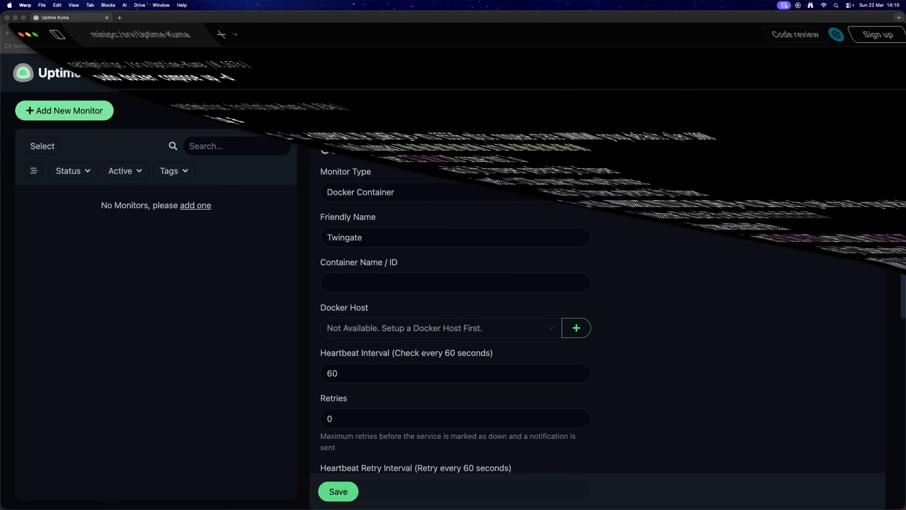
pyautogui.press('super+k')
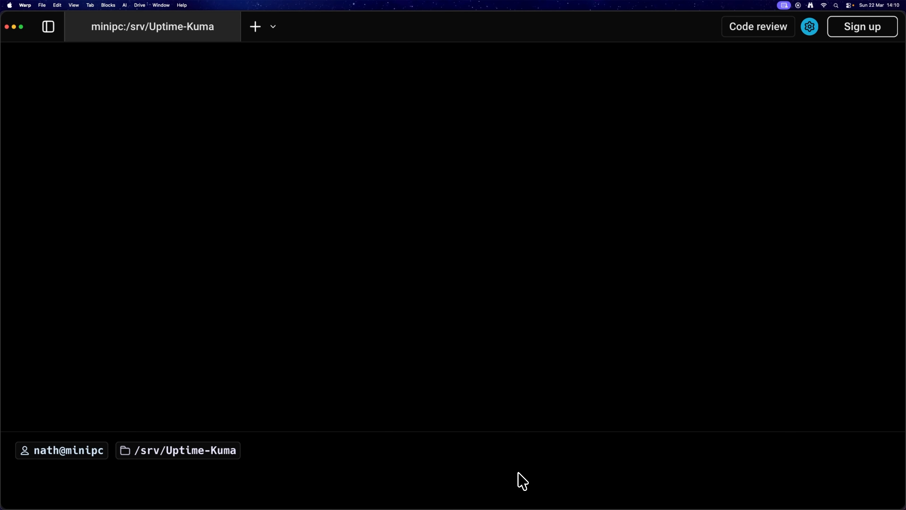
pyautogui.write('sudo docker ')
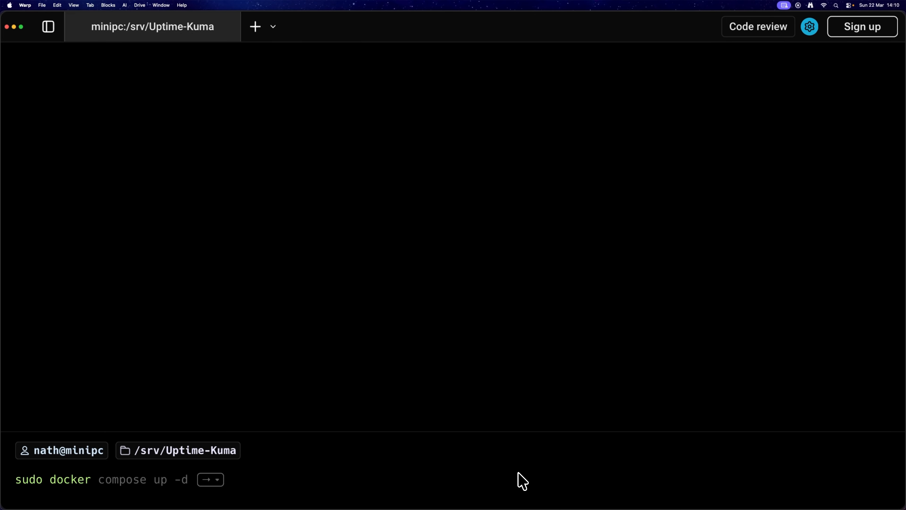
pyautogui.write('container ls')
pyautogui.press('Return')
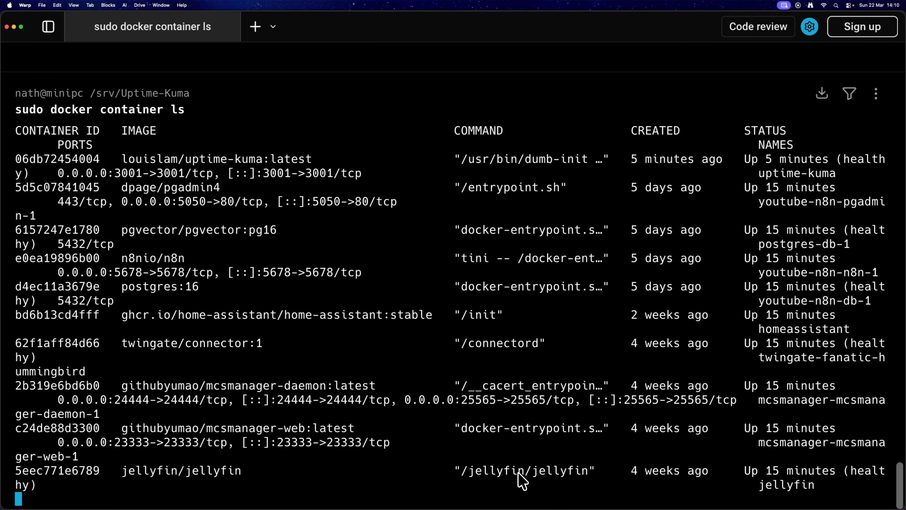
# Step: Copy the twingate/connector container's ID and paste it into the Container Name / ID field
pyautogui.scroll(5, 570, 178)
pyautogui.scroll(-5, 527, 223)
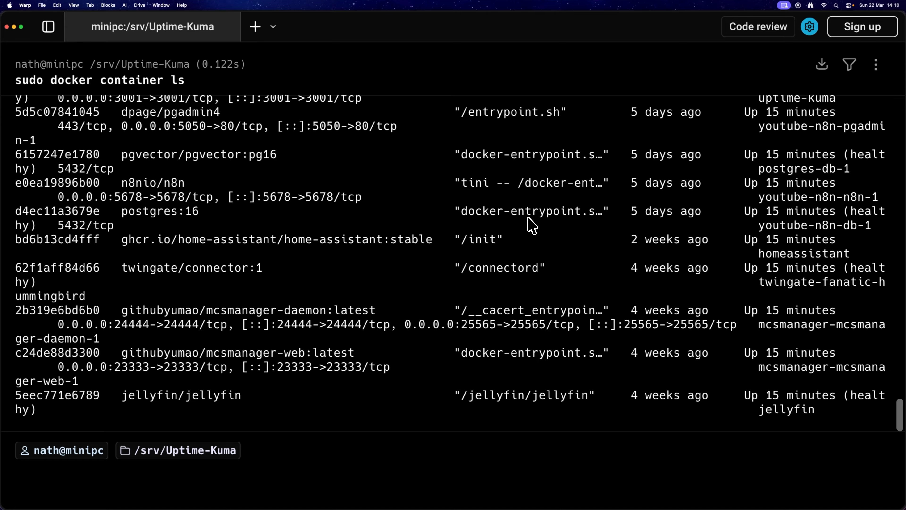
pyautogui.press('super+minus')
pyautogui.press('super+minus')
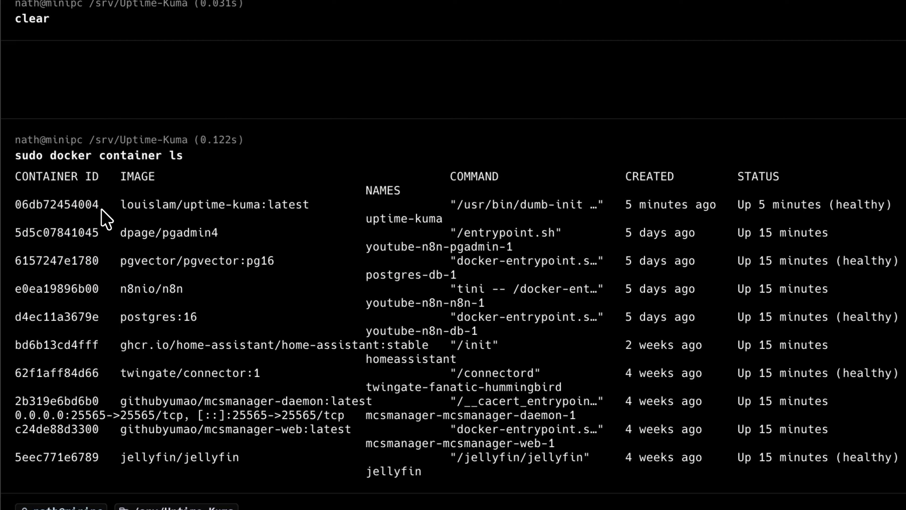
pyautogui.moveTo(99, 207); pyautogui.dragTo(17, 205)
pyautogui.click(16, 205)
pyautogui.doubleClick(85, 373)
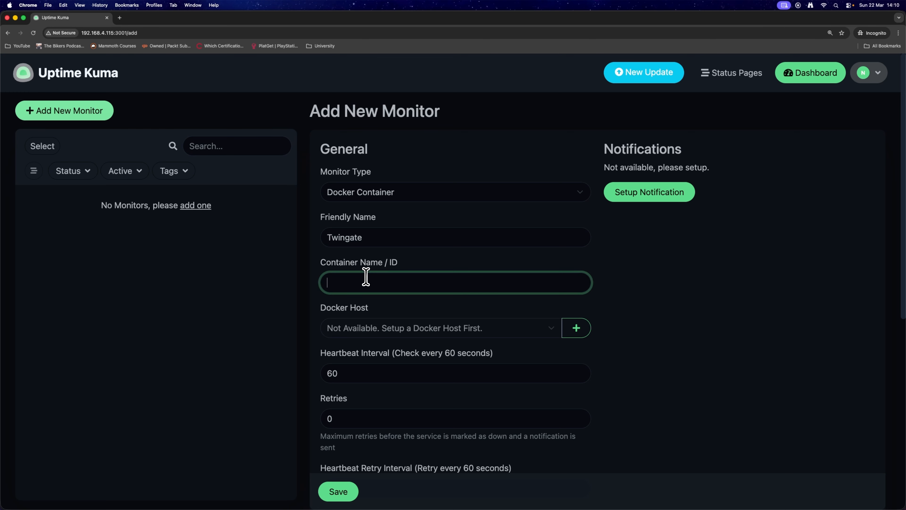
pyautogui.write('62f1aff84d66')
# Step: Set up a socket Docker host named Server at /var/run/docker.sock, test its connection, and save it
pyautogui.click(575, 300)
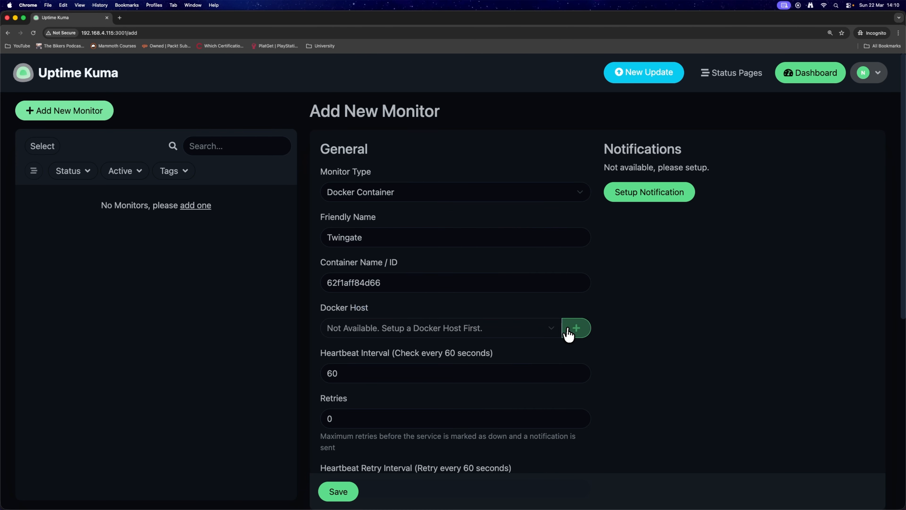
pyautogui.click(571, 334)
pyautogui.click(426, 143)
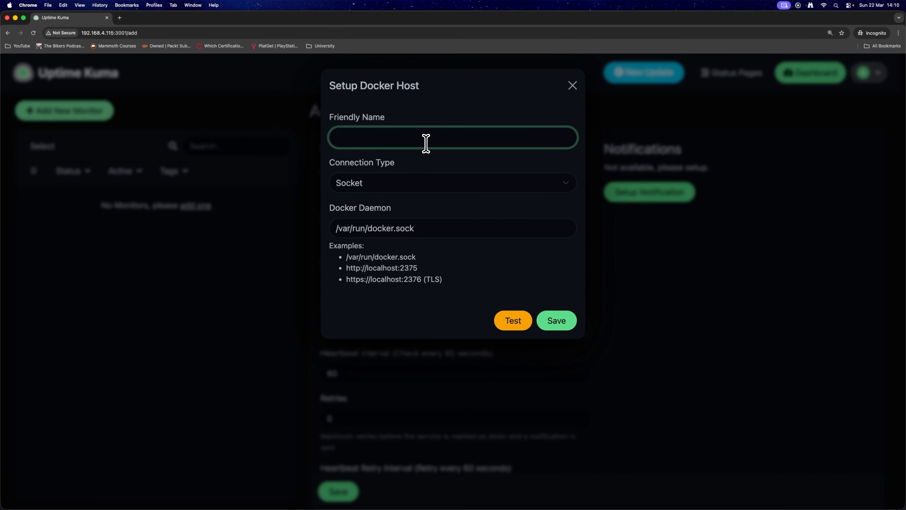
pyautogui.click(428, 186)
pyautogui.click(422, 180)
pyautogui.moveTo(429, 227); pyautogui.dragTo(327, 227)
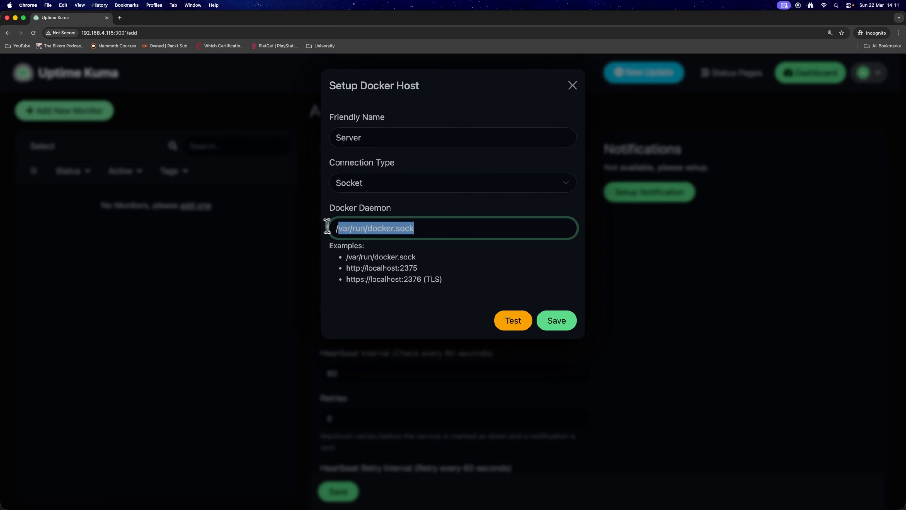
pyautogui.moveTo(423, 228); pyautogui.dragTo(329, 228)
pyautogui.click(411, 267)
pyautogui.moveTo(428, 234); pyautogui.dragTo(338, 232)
pyautogui.click(423, 232)
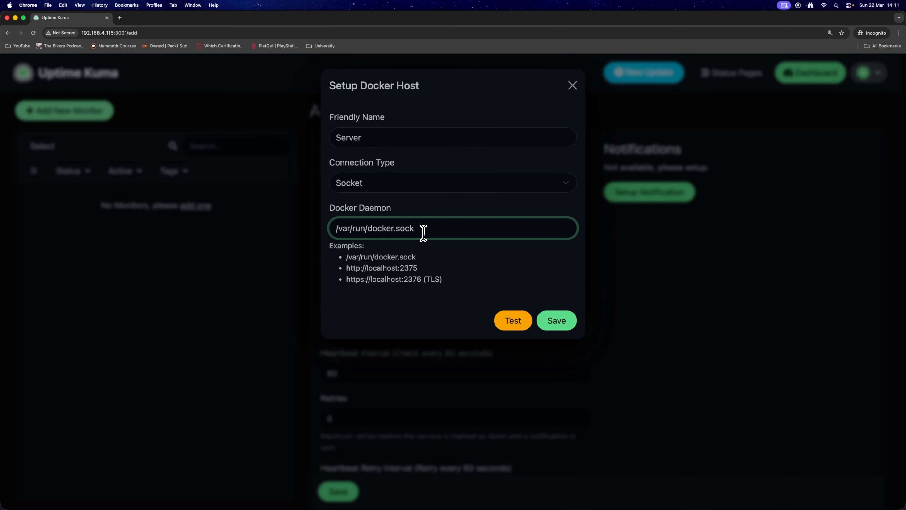
pyautogui.tripleClick(430, 232)
pyautogui.click(431, 232)
pyautogui.click(507, 320)
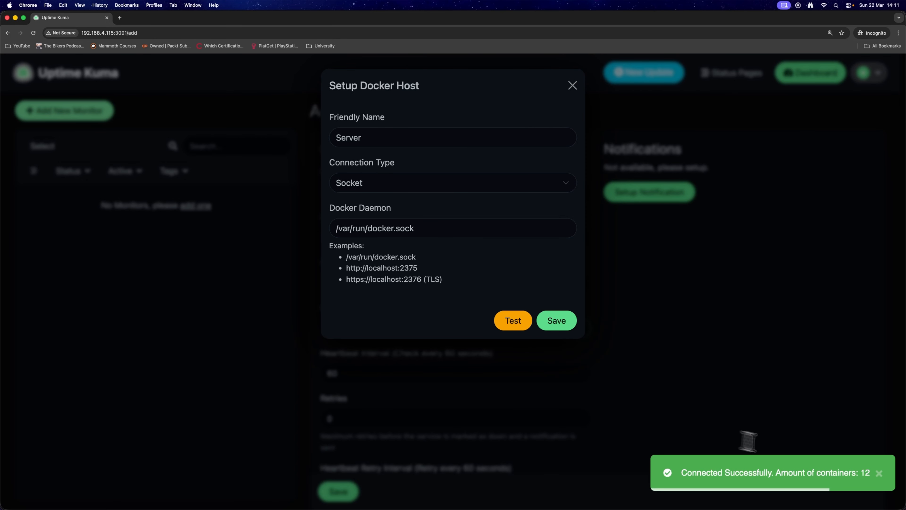
pyautogui.click(568, 325)
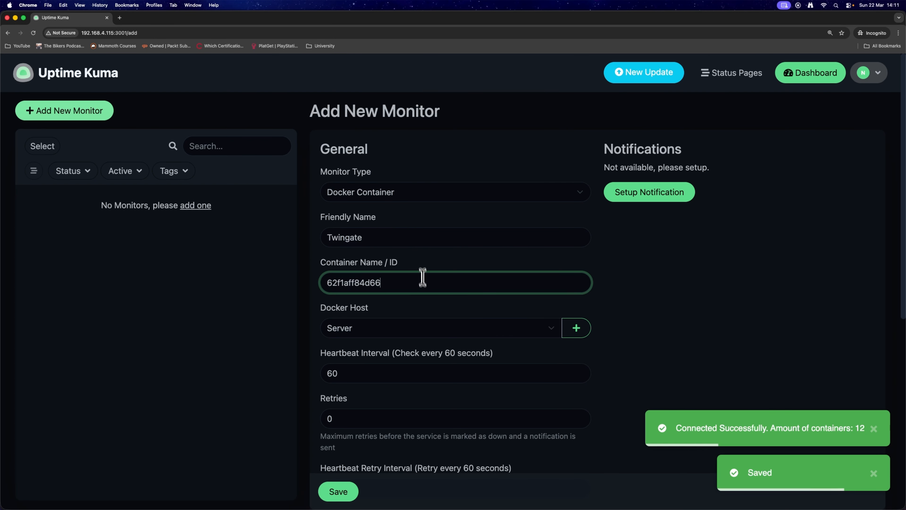
# Step: Review the heartbeat and retry settings and save the Twingate Docker Container monitor
pyautogui.scroll(-1, 429, 289)
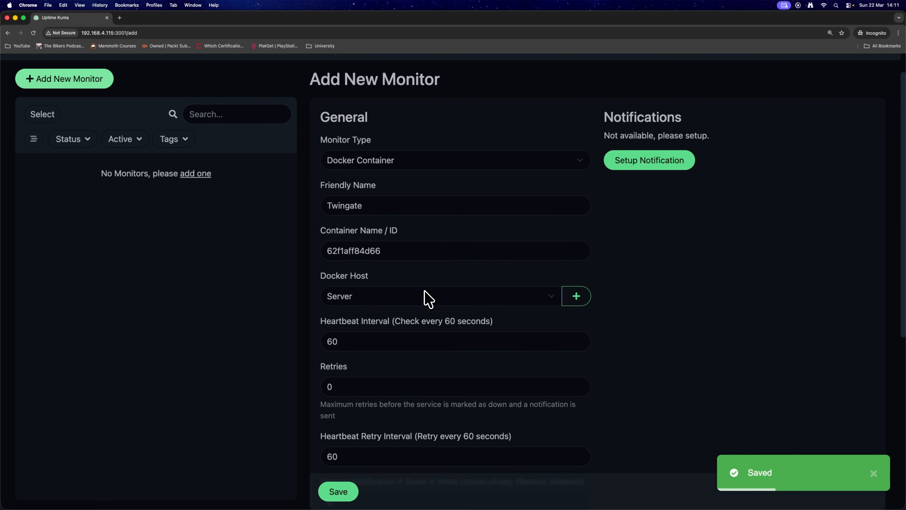
pyautogui.scroll(1, 432, 298)
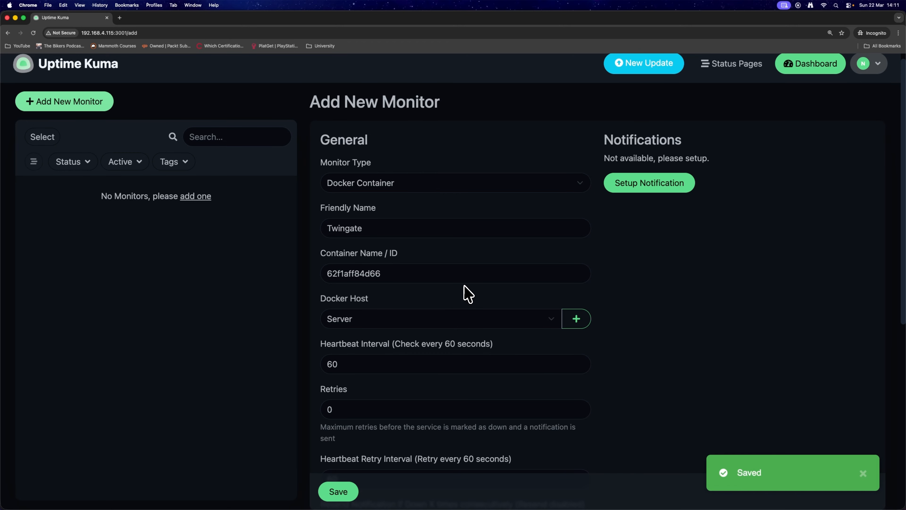
pyautogui.click(370, 230)
pyautogui.click(395, 271)
pyautogui.scroll(-5, 385, 321)
pyautogui.scroll(-1, 368, 424)
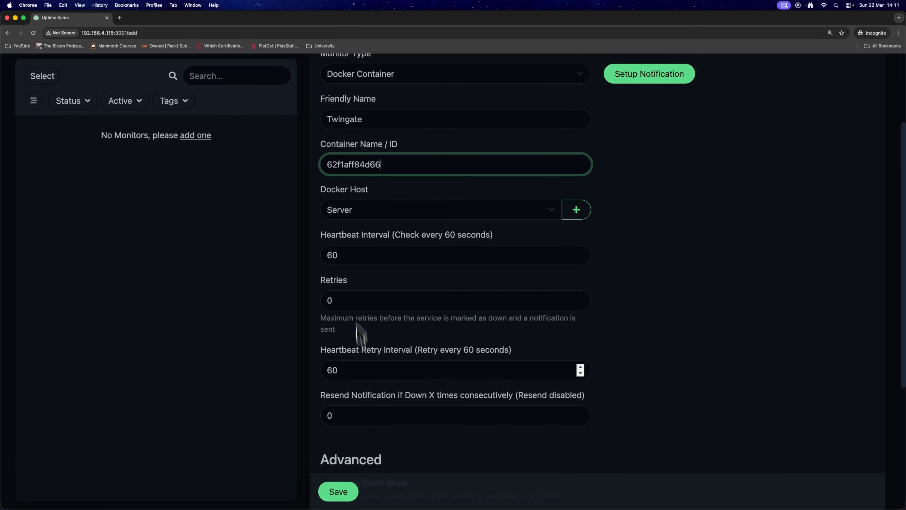
pyautogui.doubleClick(349, 255)
pyautogui.click(353, 255)
pyautogui.scroll(-1, 353, 250)
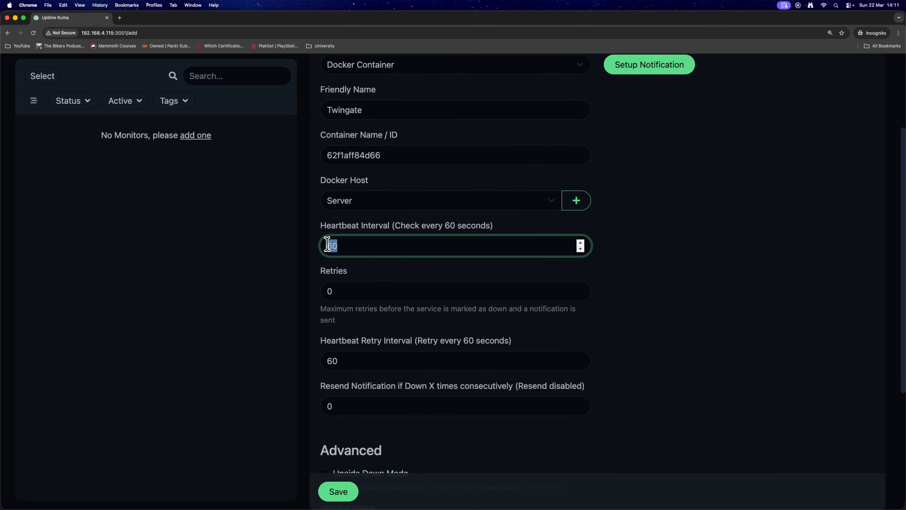
pyautogui.click(364, 242)
pyautogui.moveTo(365, 242); pyautogui.dragTo(346, 243)
pyautogui.scroll(-3, 360, 273)
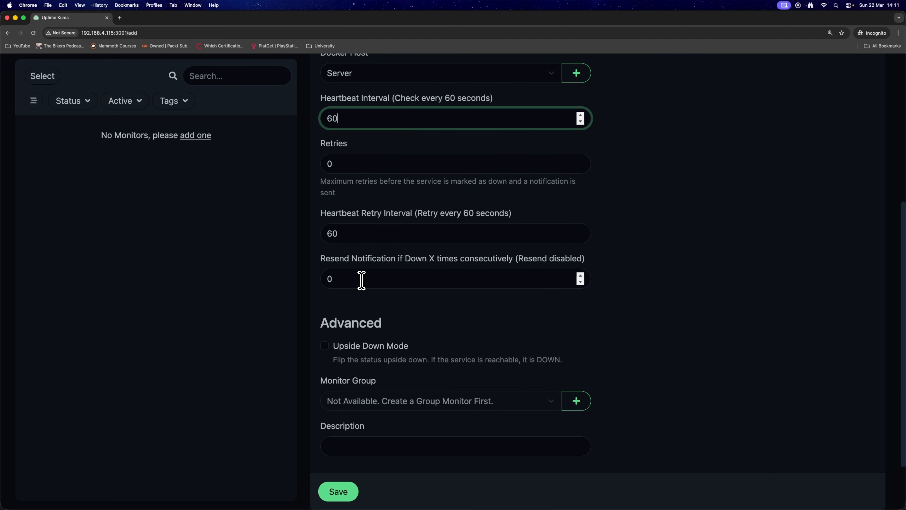
pyautogui.click(344, 489)
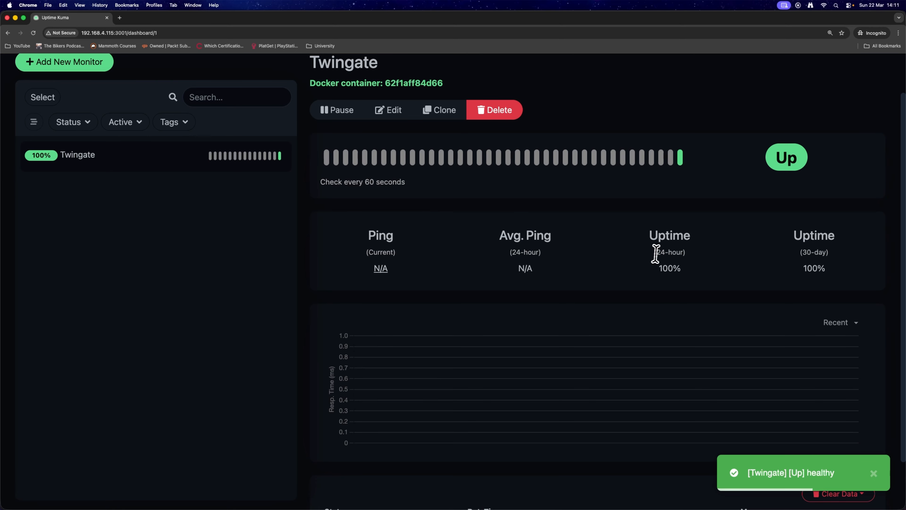
# Step: Switch to the terminal and copy the n8n container's ID e0ea19896b00 from the container list
pyautogui.scroll(-3, 663, 253)
pyautogui.scroll(3, 674, 247)
pyautogui.press('super+Tab')
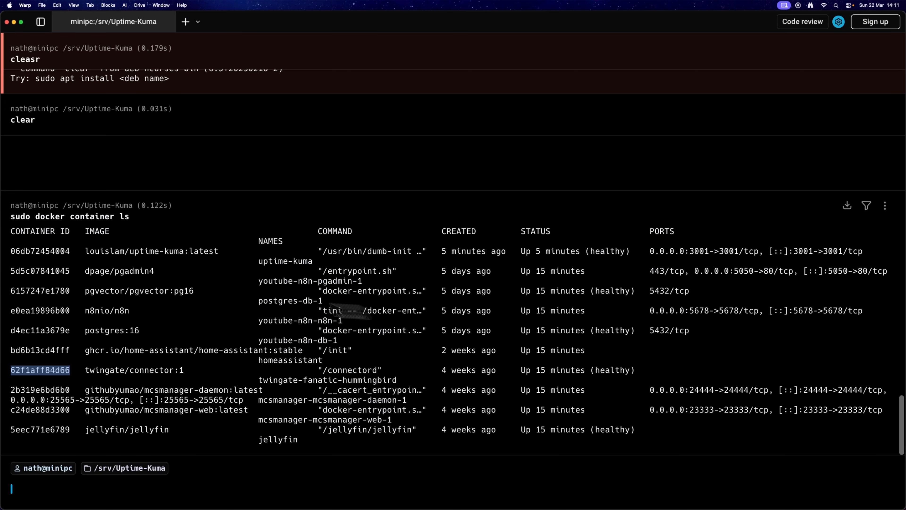
pyautogui.doubleClick(41, 252)
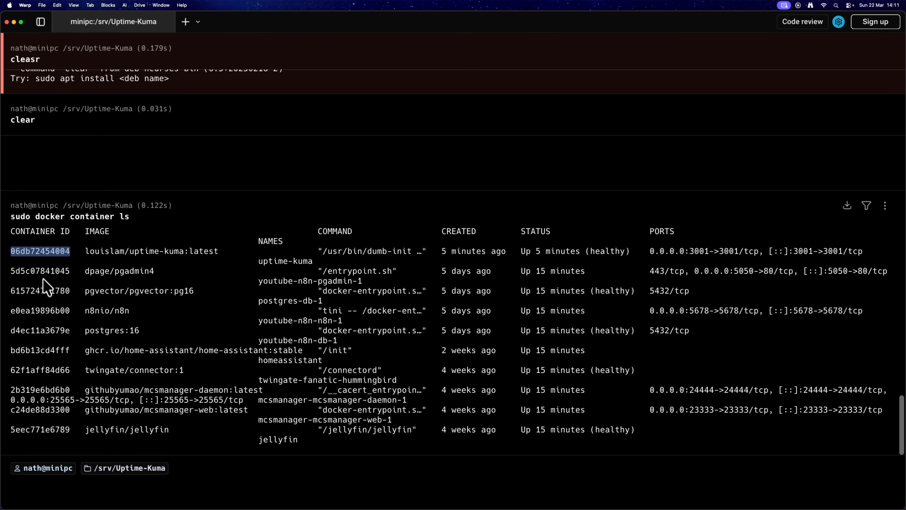
pyautogui.click(46, 293)
pyautogui.doubleClick(49, 311)
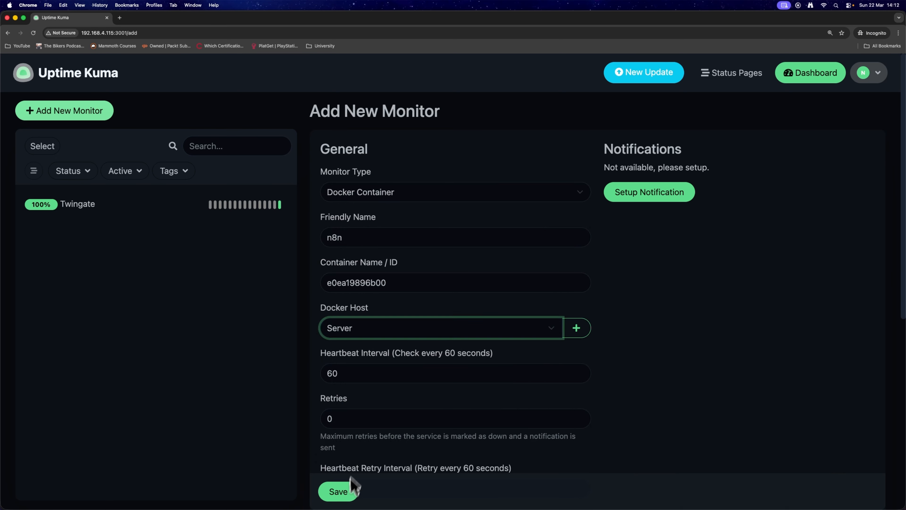
# Step: Save the n8n Docker Container monitor and dismiss the notifications
pyautogui.click(339, 489)
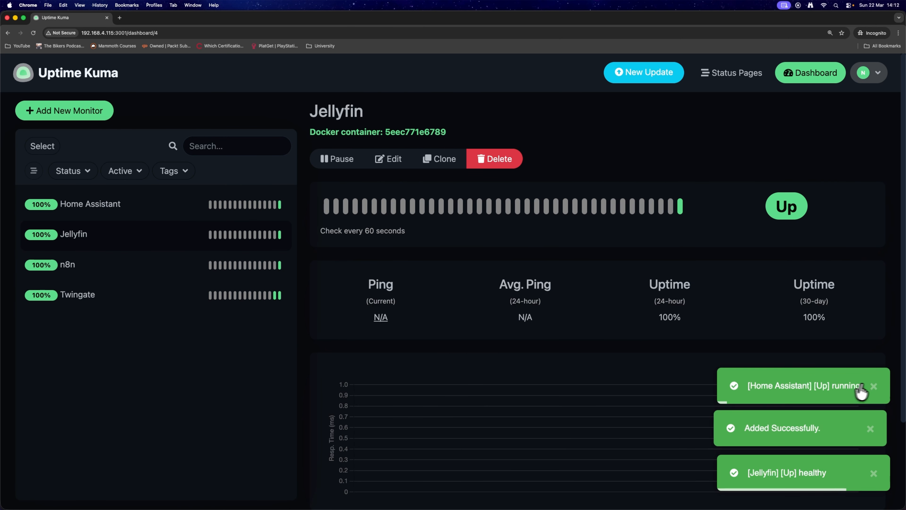
pyautogui.click(874, 428)
pyautogui.click(875, 471)
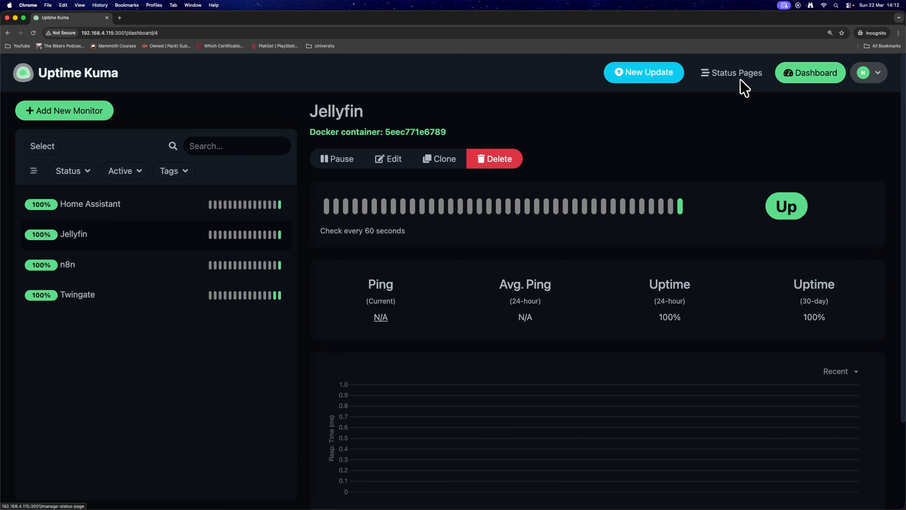
# Step: Create a new status page named Home Server with the slug home
pyautogui.click(746, 73)
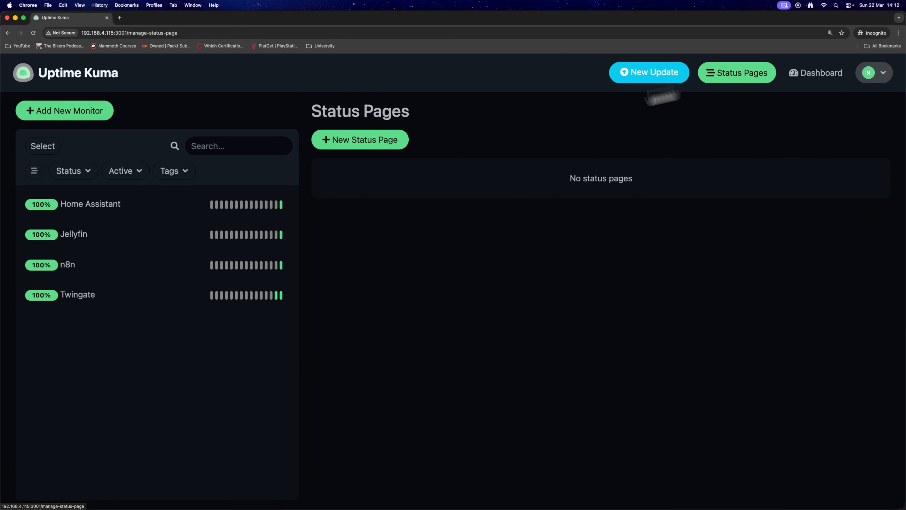
pyautogui.click(375, 145)
pyautogui.click(370, 165)
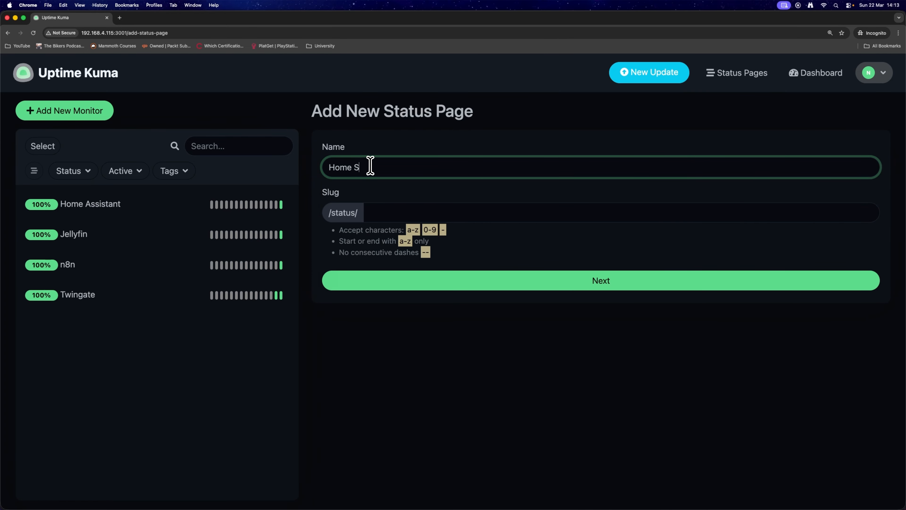
pyautogui.write('Home Server')
pyautogui.press('Tab')
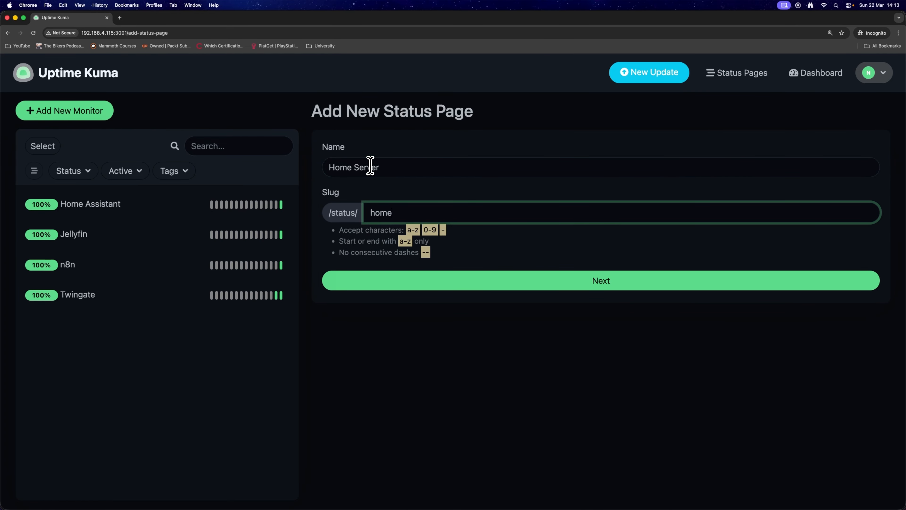
pyautogui.click(349, 193)
pyautogui.moveTo(319, 218); pyautogui.dragTo(339, 214)
pyautogui.click(361, 215)
pyautogui.click(361, 214)
pyautogui.doubleClick(381, 213)
pyautogui.click(485, 248)
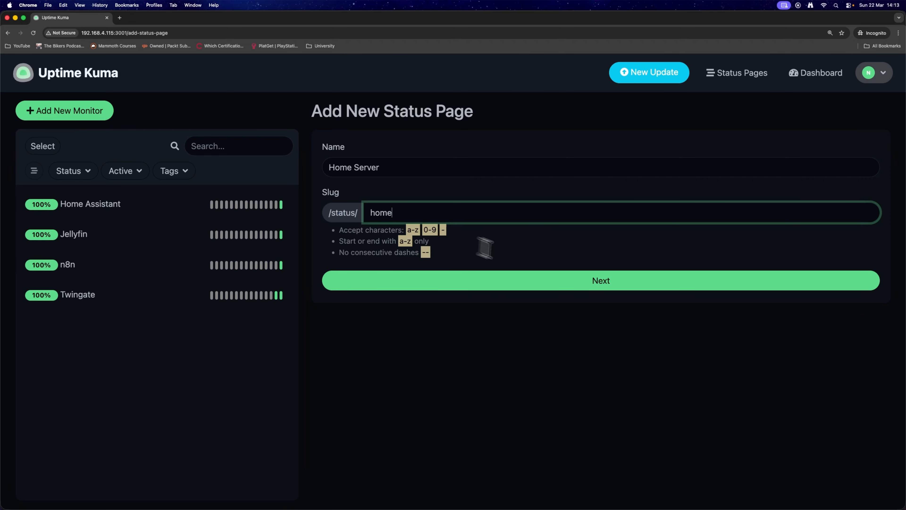
pyautogui.click(562, 281)
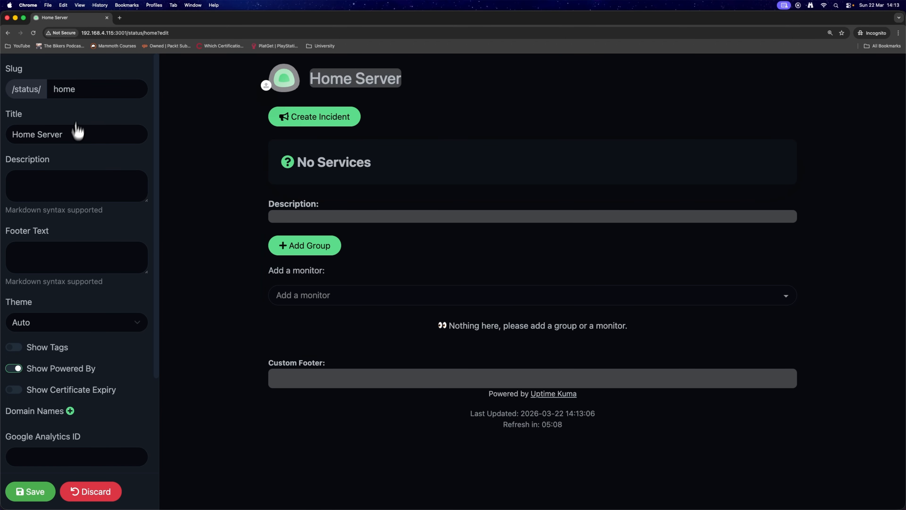
# Step: Set the status page theme to Dark
pyautogui.click(115, 321)
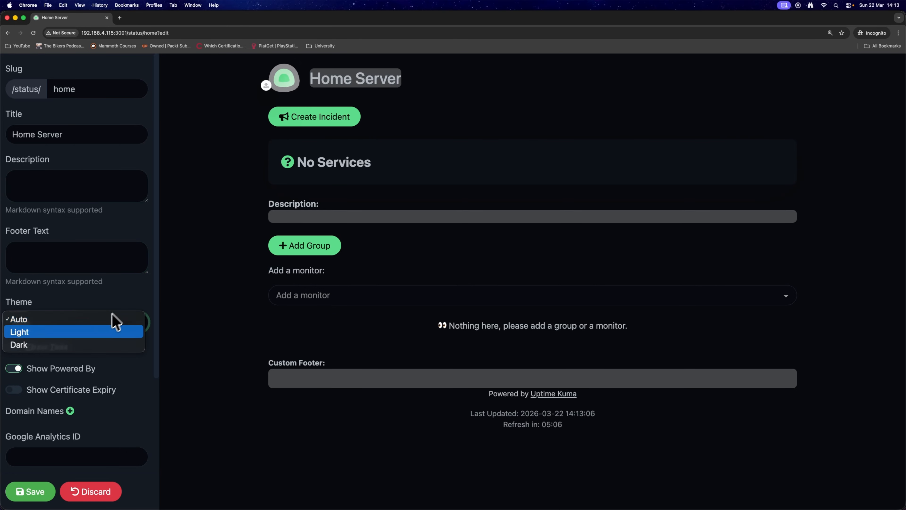
pyautogui.click(84, 332)
pyautogui.click(84, 323)
pyautogui.click(79, 332)
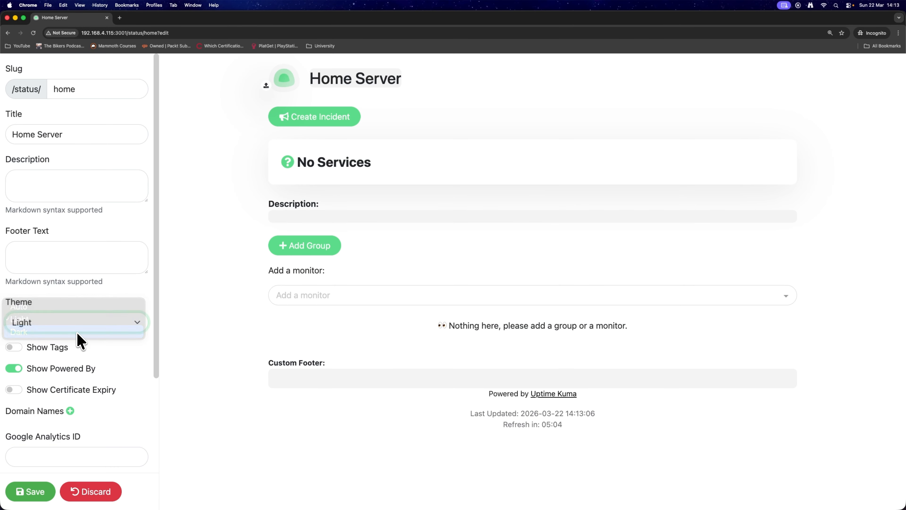
pyautogui.scroll(-5, 40, 366)
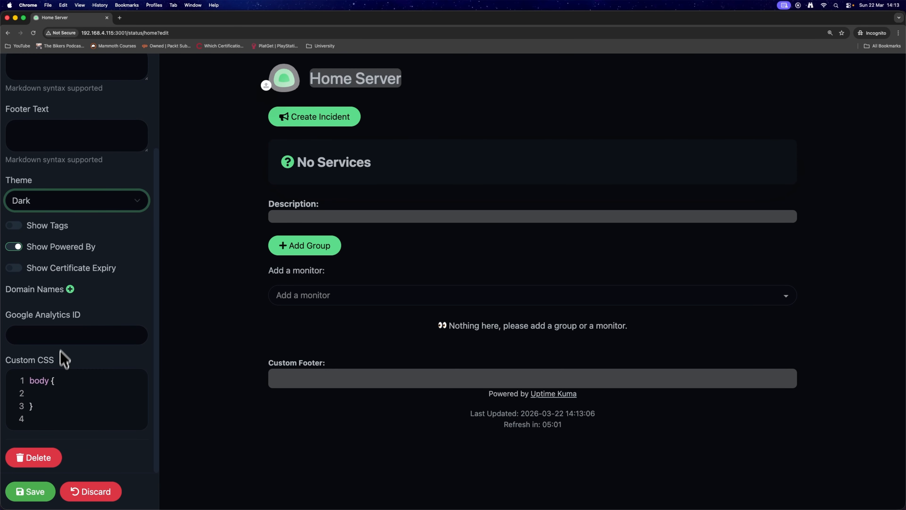
pyautogui.click(55, 391)
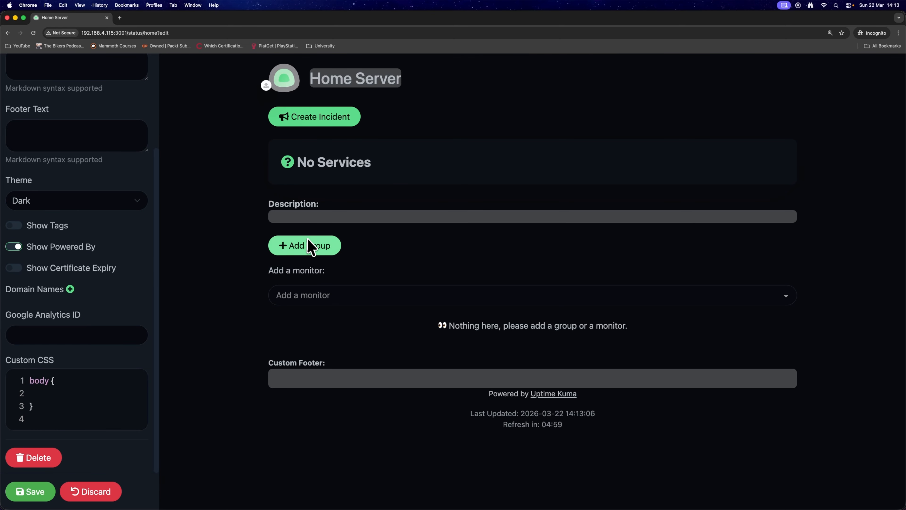
# Step: Add the monitors to the status page, then delete the Services group
pyautogui.click(308, 295)
pyautogui.click(341, 316)
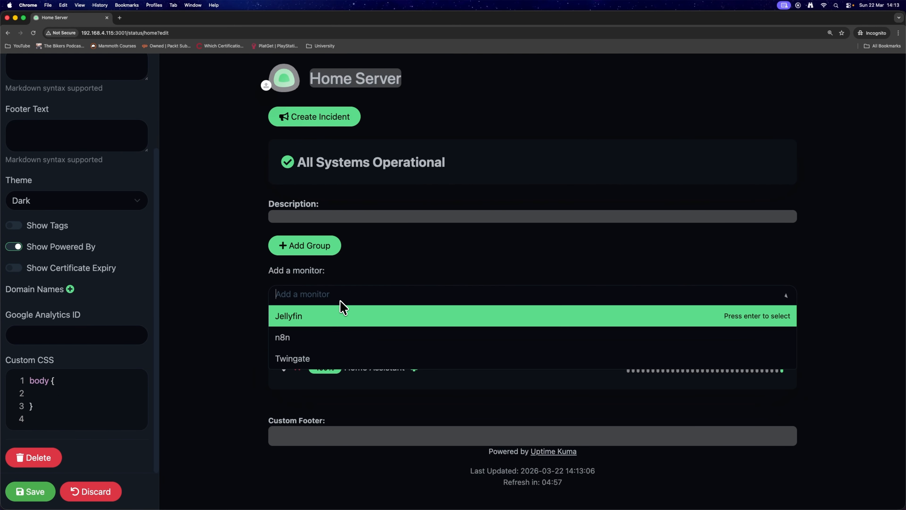
pyautogui.click(335, 336)
pyautogui.click(337, 320)
pyautogui.click(332, 316)
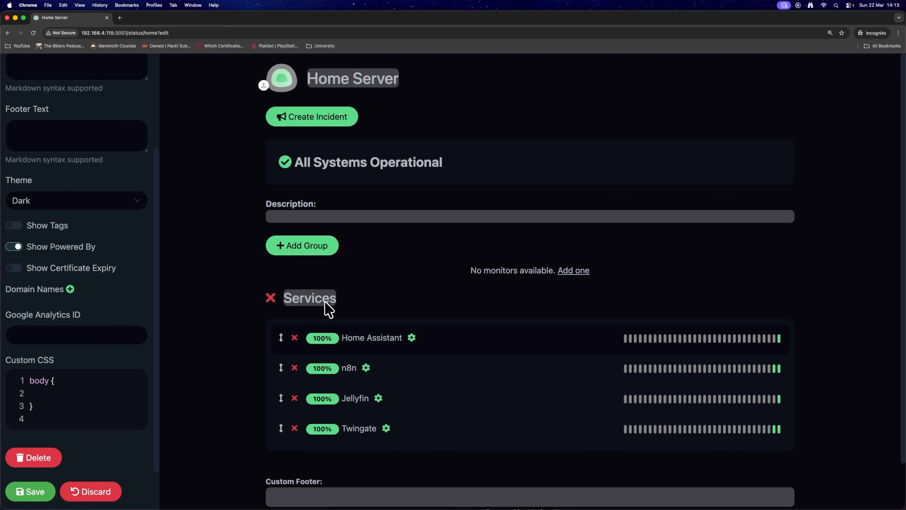
pyautogui.click(270, 298)
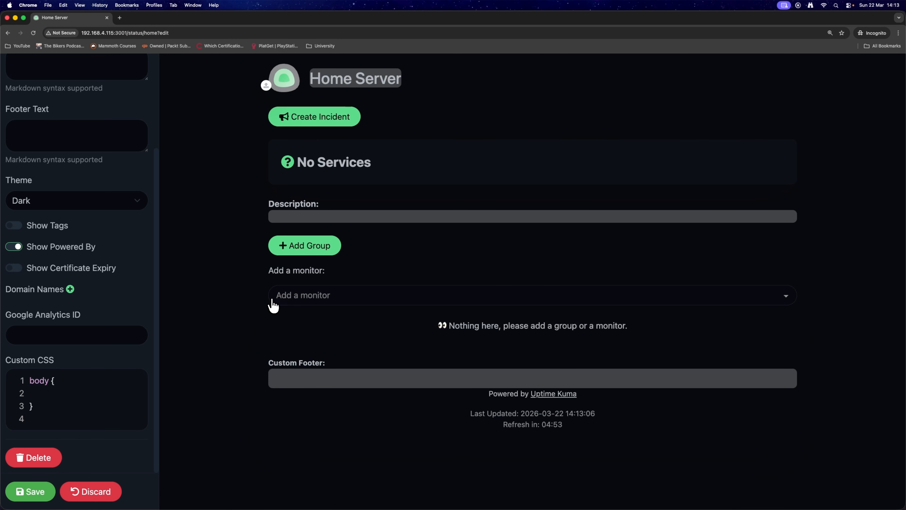
# Step: Add the Home Assistant, n8n, Jellyfin and Twingate monitors to the status page
pyautogui.click(293, 296)
pyautogui.click(309, 315)
pyautogui.click(335, 335)
pyautogui.click(334, 313)
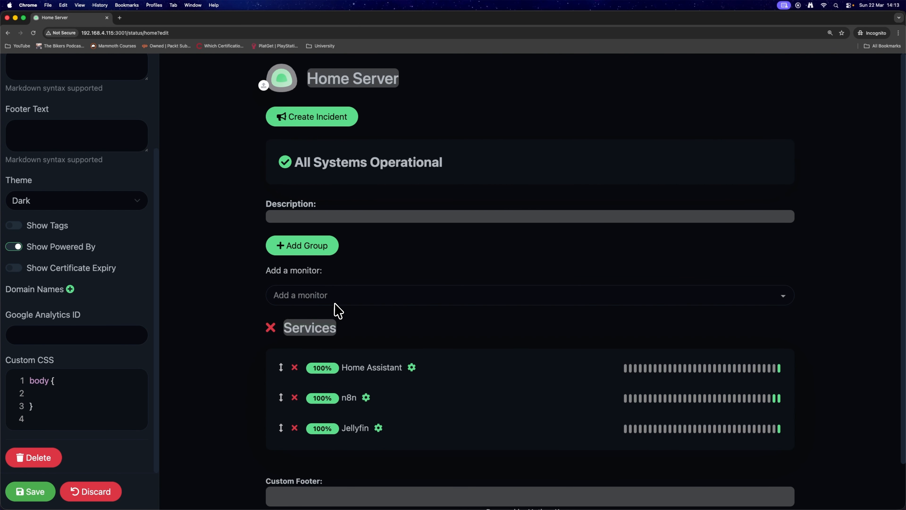
pyautogui.click(343, 301)
pyautogui.click(344, 314)
pyautogui.scroll(-2, 357, 335)
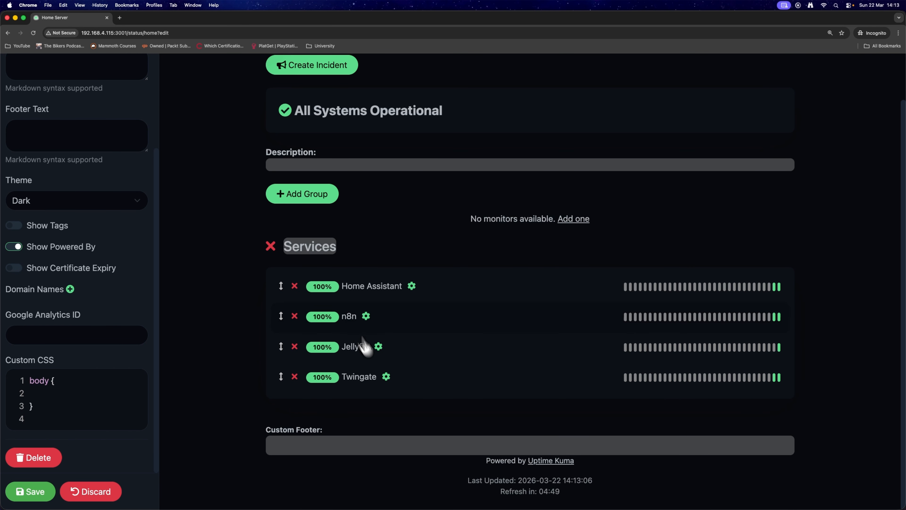
# Step: Set the custom footer to Hello, subscribe and save the status page
pyautogui.click(482, 445)
pyautogui.write('Hello, subscri')
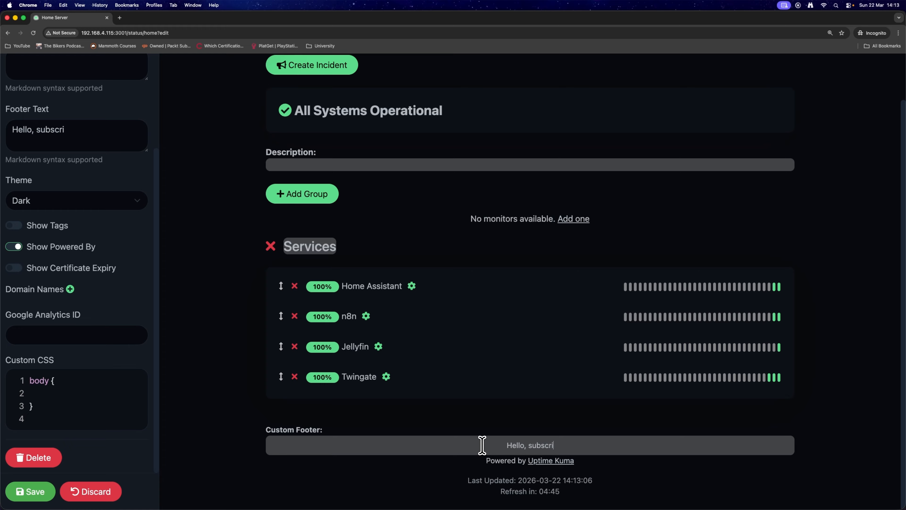
pyautogui.write('be')
pyautogui.click(36, 491)
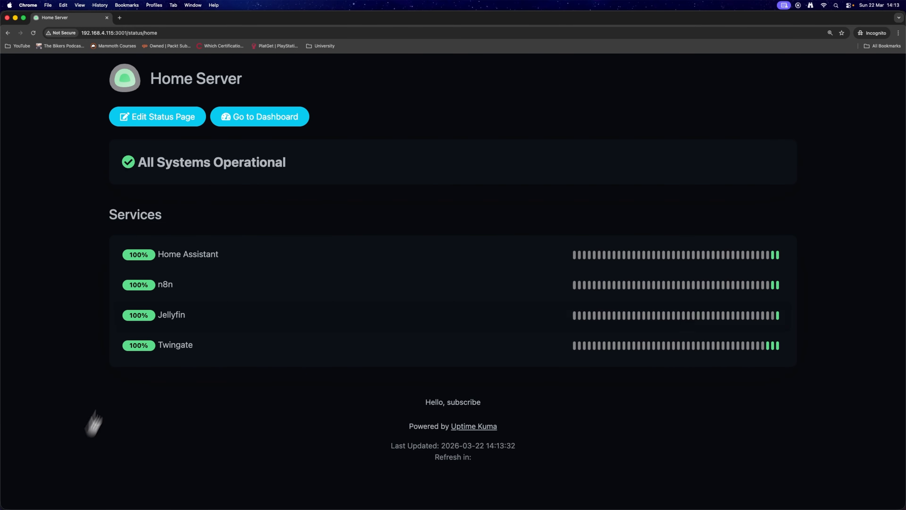
# Step: Copy the status page address and open it in a new browser tab
pyautogui.click(161, 33)
pyautogui.click(161, 33)
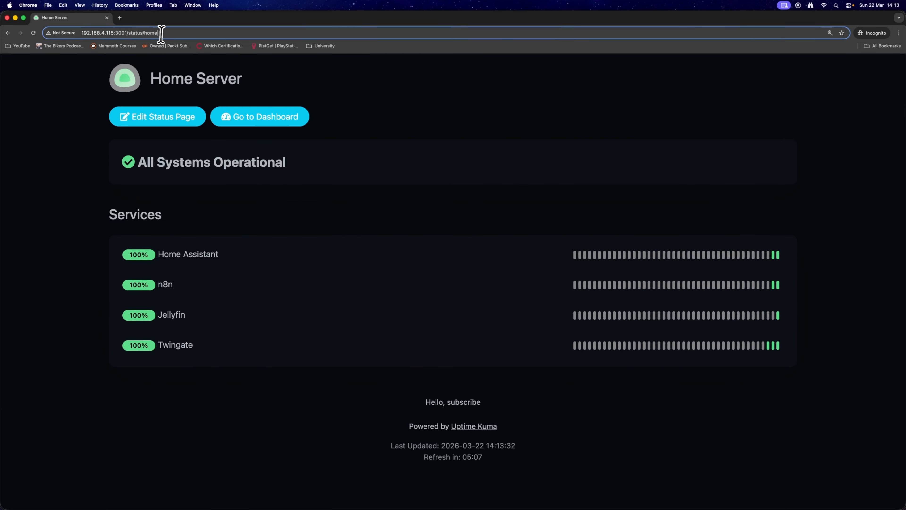
pyautogui.press('super+a')
pyautogui.press('super+c')
pyautogui.press('super+t')
pyautogui.press('super+v')
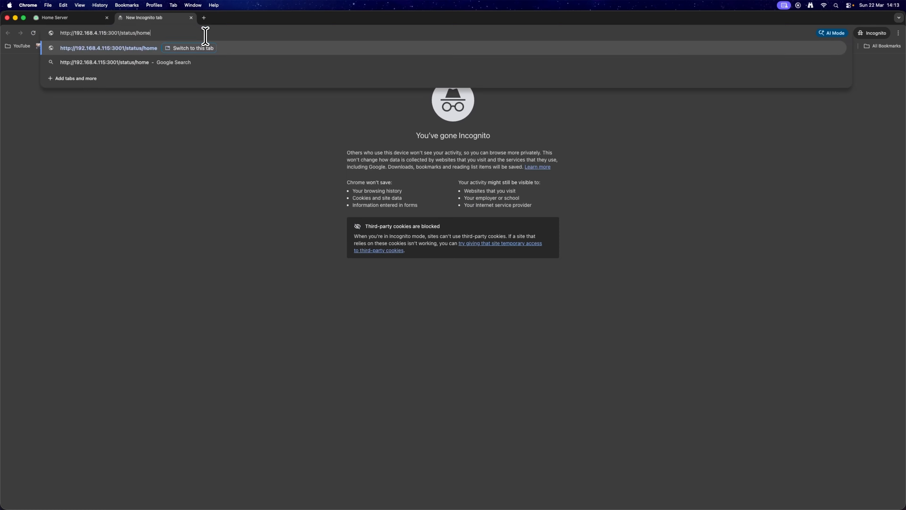
pyautogui.press('Return')
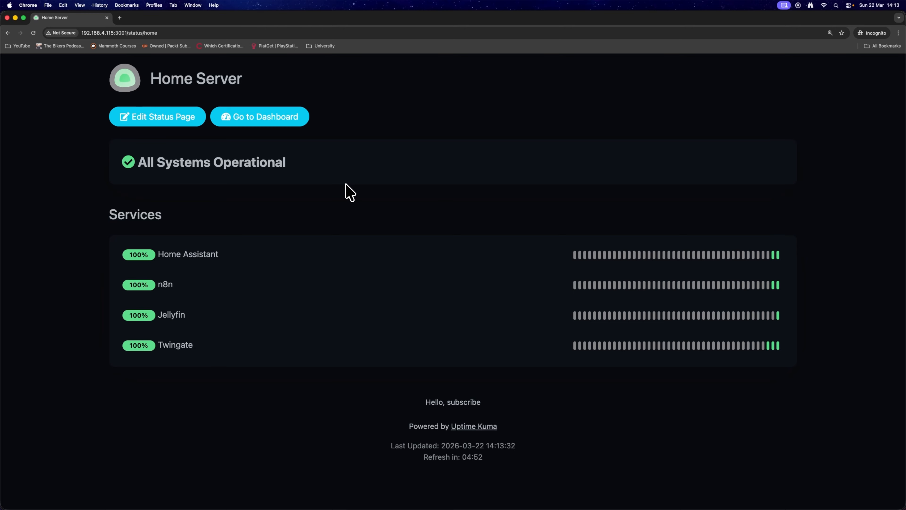
# Step: Go to the dashboard by replacing status/home with dashboard in the page address
pyautogui.moveTo(130, 33); pyautogui.dragTo(218, 38)
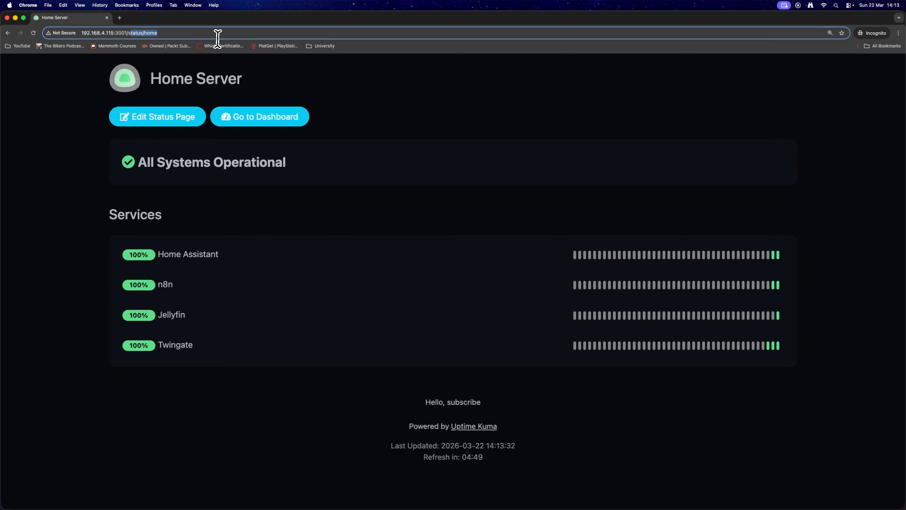
pyautogui.write('dashboard')
pyautogui.press('Return')
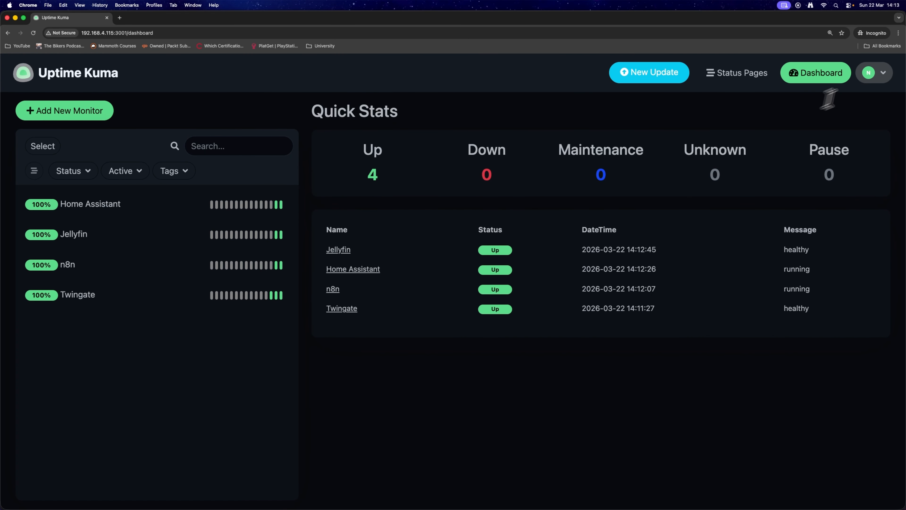
# Step: Open the notification settings and start setting up a new notification
pyautogui.click(874, 73)
pyautogui.click(821, 153)
pyautogui.click(368, 215)
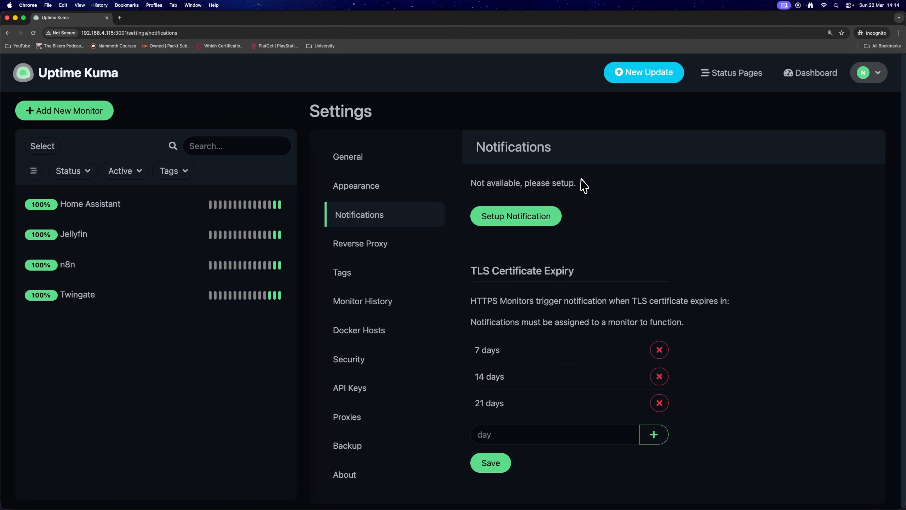
pyautogui.click(554, 220)
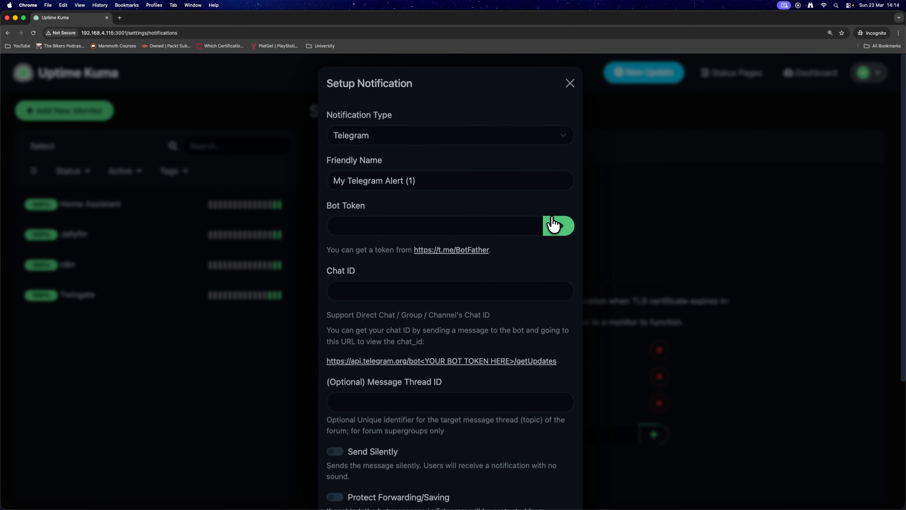
# Step: Set the notification type to Ntfy
pyautogui.click(403, 137)
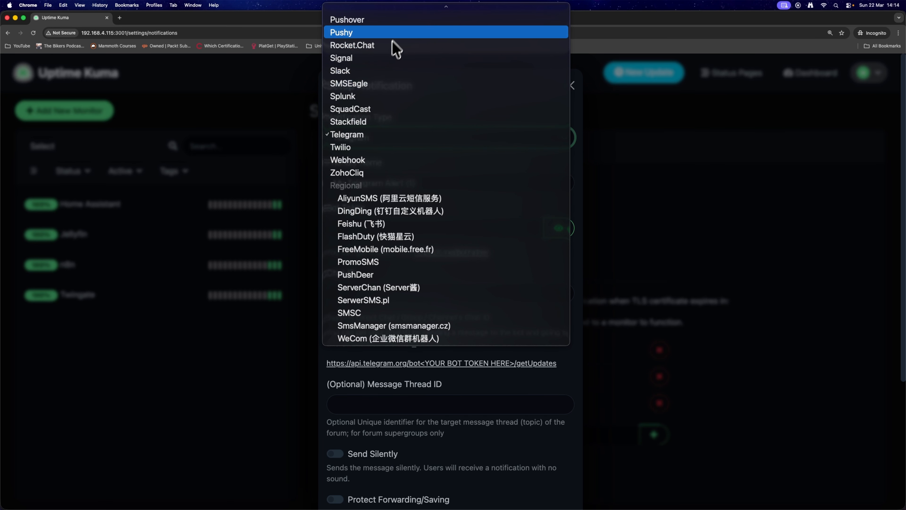
pyautogui.scroll(10, 414, 247)
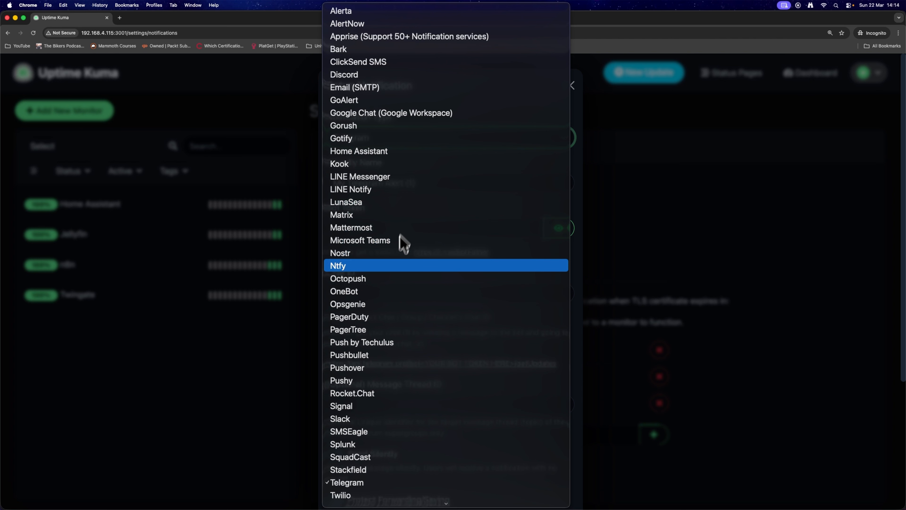
pyautogui.click(392, 265)
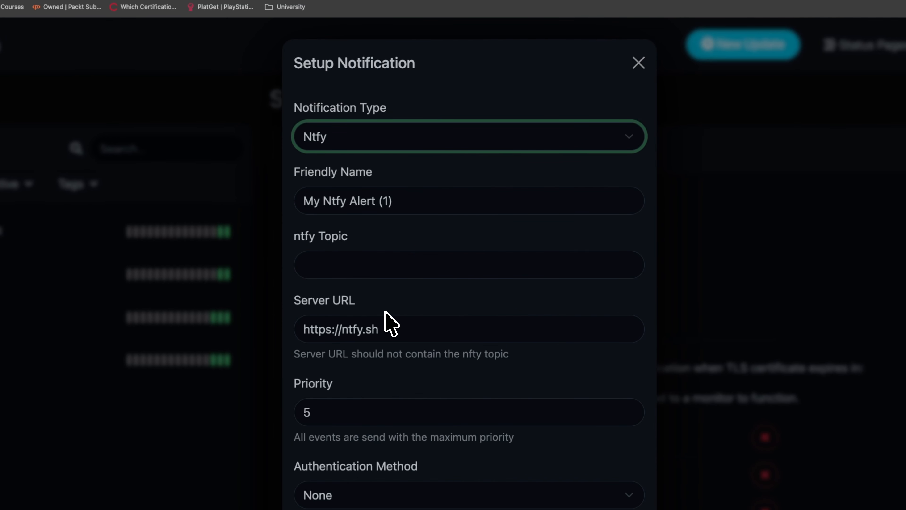
# Step: Rename the notification's friendly name to Ntfy Alert
pyautogui.click(448, 186)
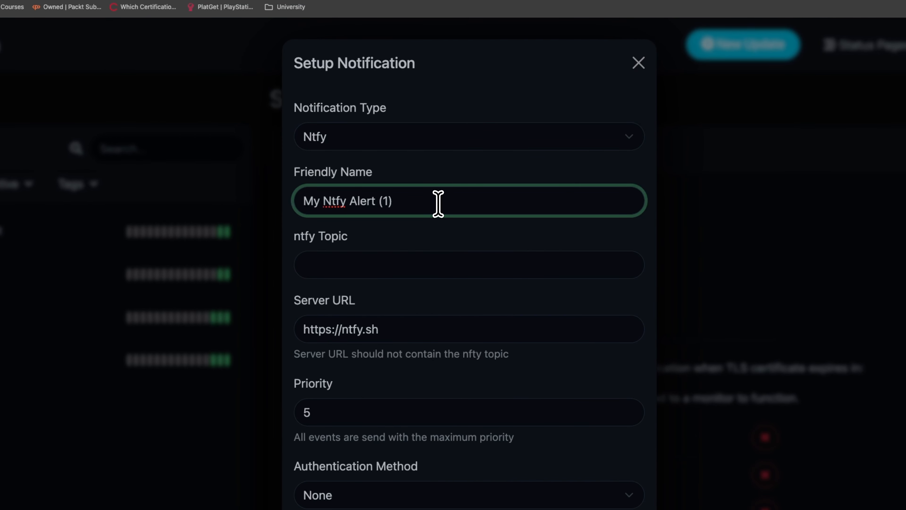
pyautogui.click(445, 136)
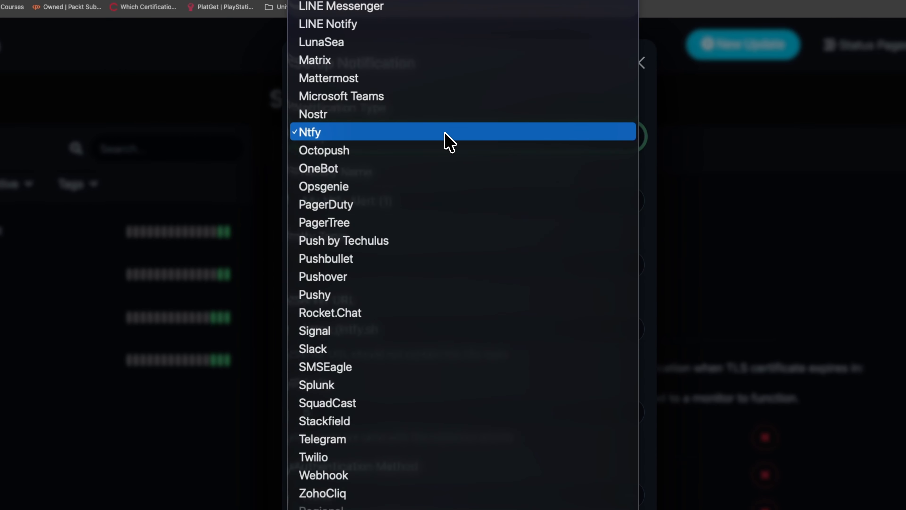
pyautogui.click(445, 132)
pyautogui.click(461, 141)
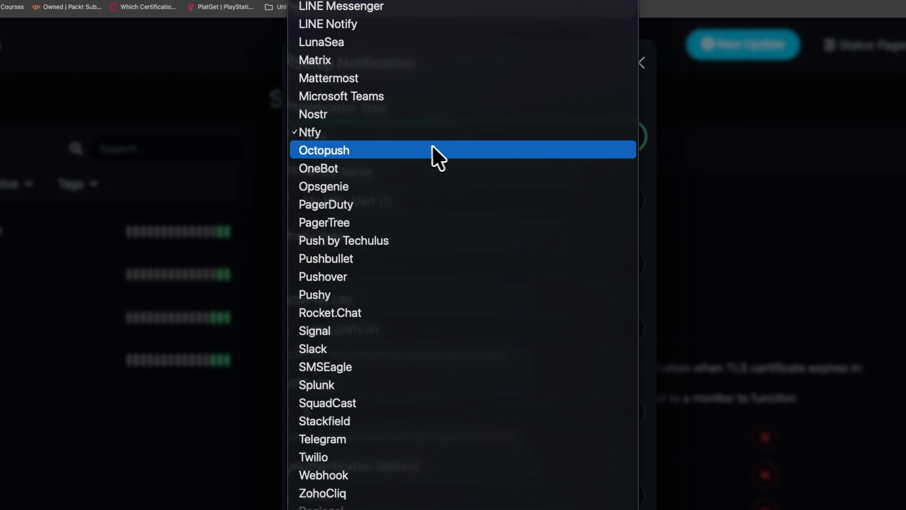
pyautogui.moveTo(441, 187); pyautogui.dragTo(421, 187)
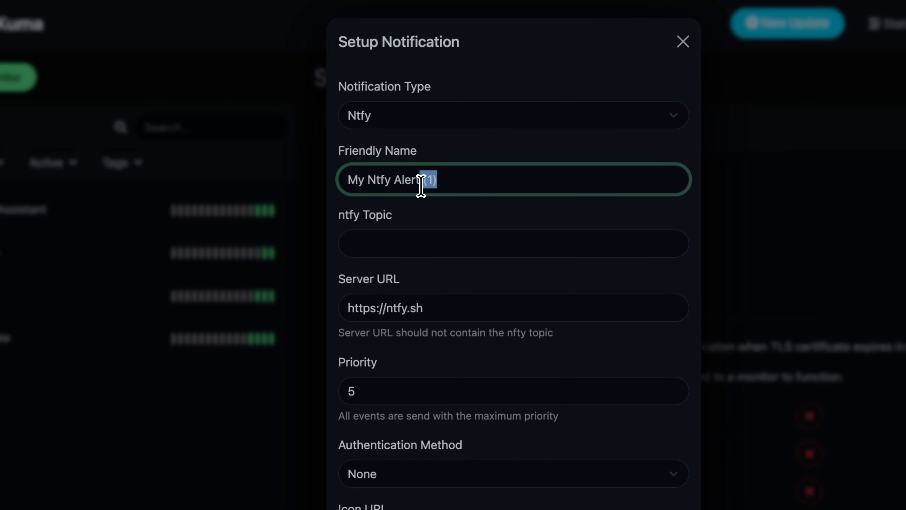
# Step: Set the ntfy topic to Home Server
pyautogui.click(461, 233)
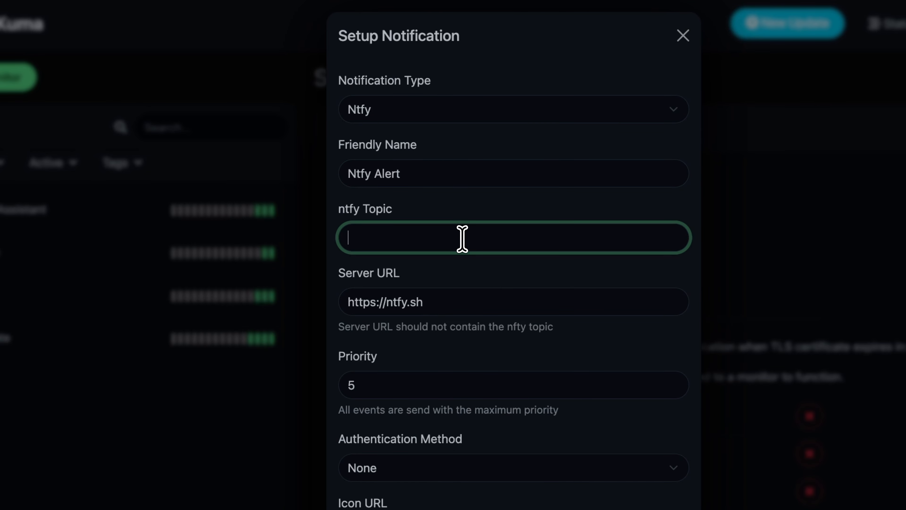
pyautogui.write('Home Server')
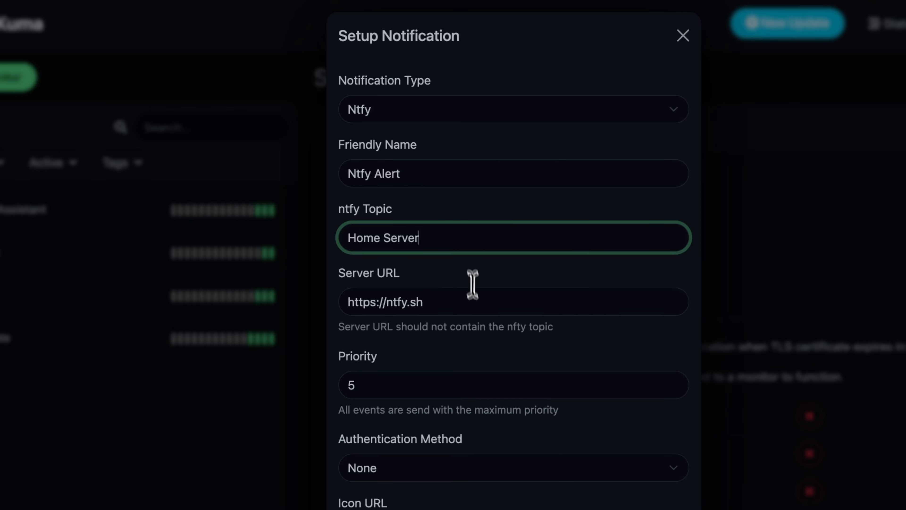
pyautogui.click(479, 313)
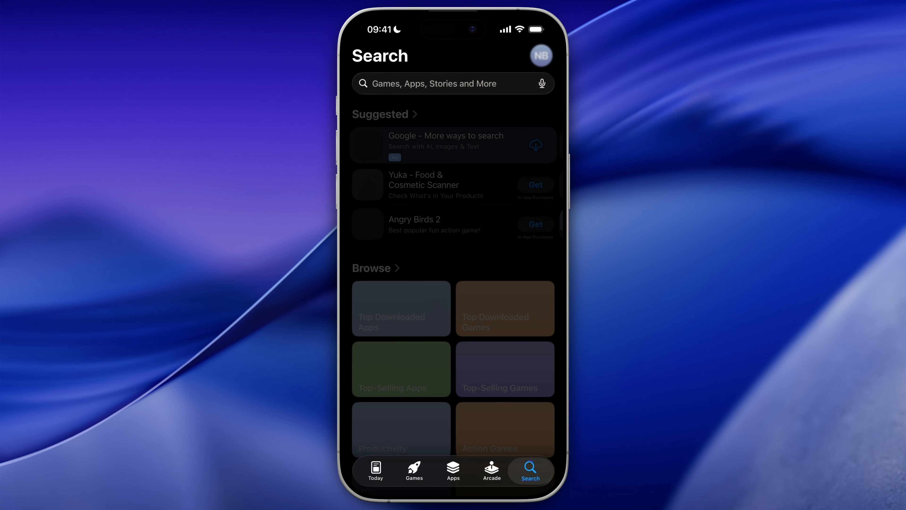
# Step: Switch to the iPhone App Store, search for Ntfy and open the ntfy app
pyautogui.click(434, 83)
pyautogui.write('Ntfy')
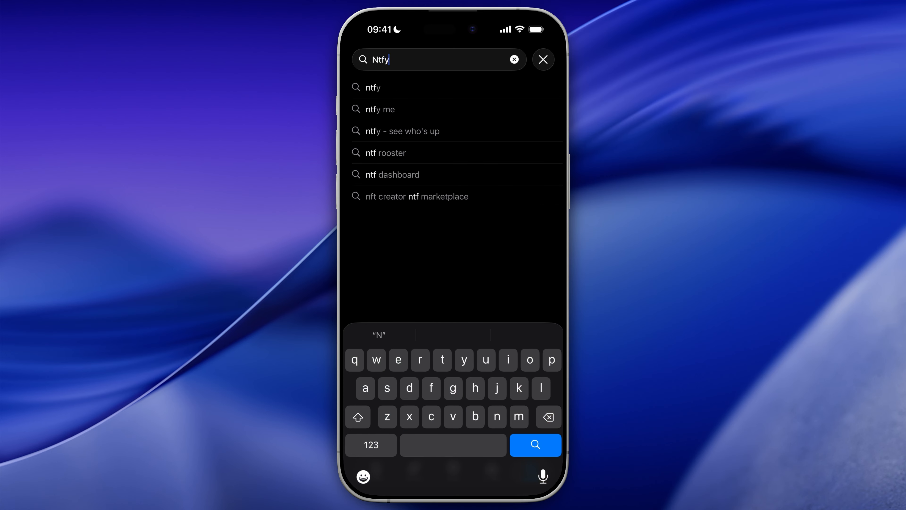
pyautogui.press('Return')
pyautogui.click(426, 317)
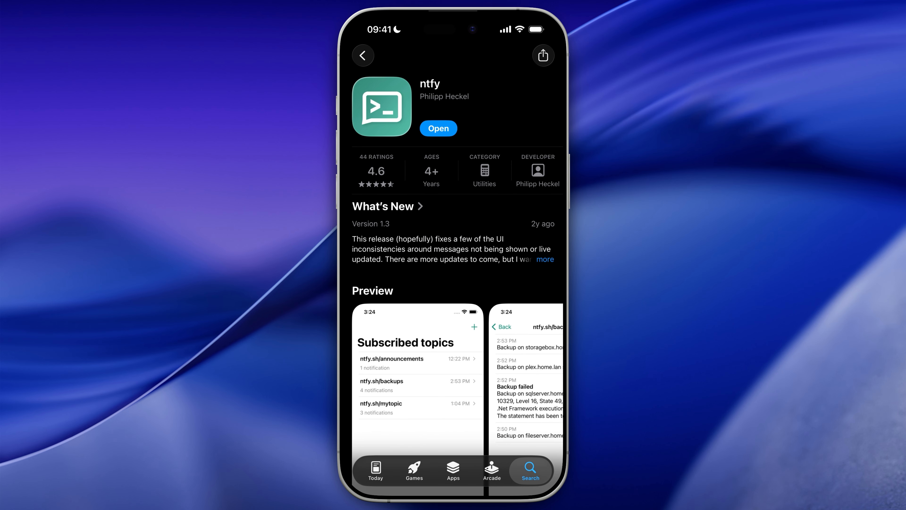
pyautogui.scroll(-3, 453, 285)
pyautogui.click(535, 54)
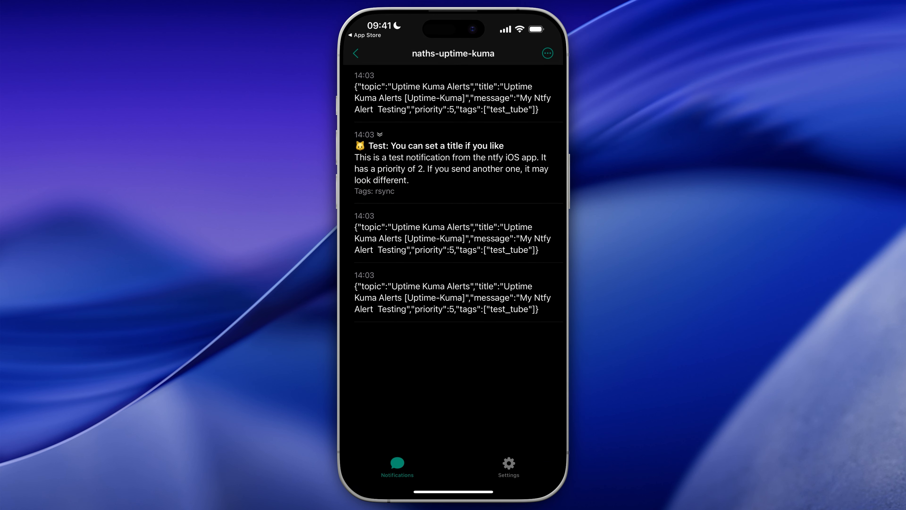
# Step: Unsubscribe from the existing uptime-kuma topic in the ntfy app
pyautogui.scroll(1, 453, 250)
pyautogui.click(356, 53)
pyautogui.moveTo(517, 111); pyautogui.dragTo(468, 111)
pyautogui.click(540, 111)
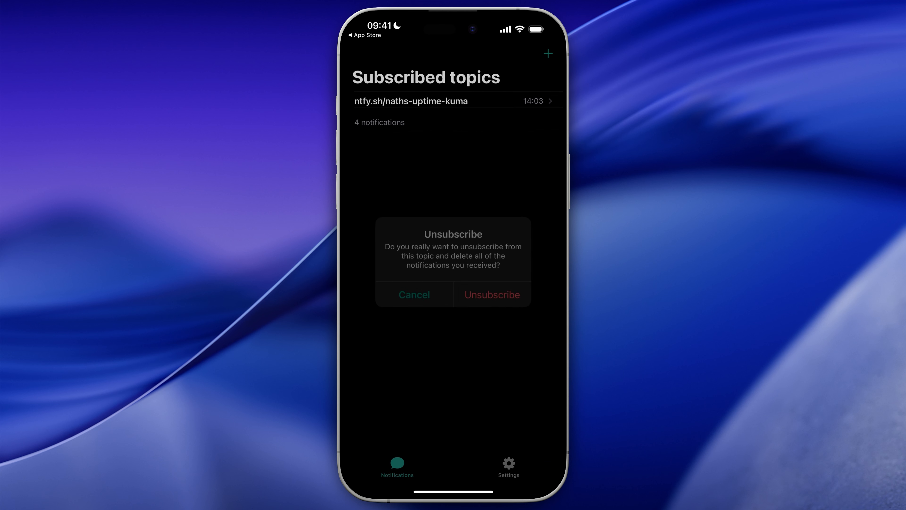
pyautogui.click(492, 294)
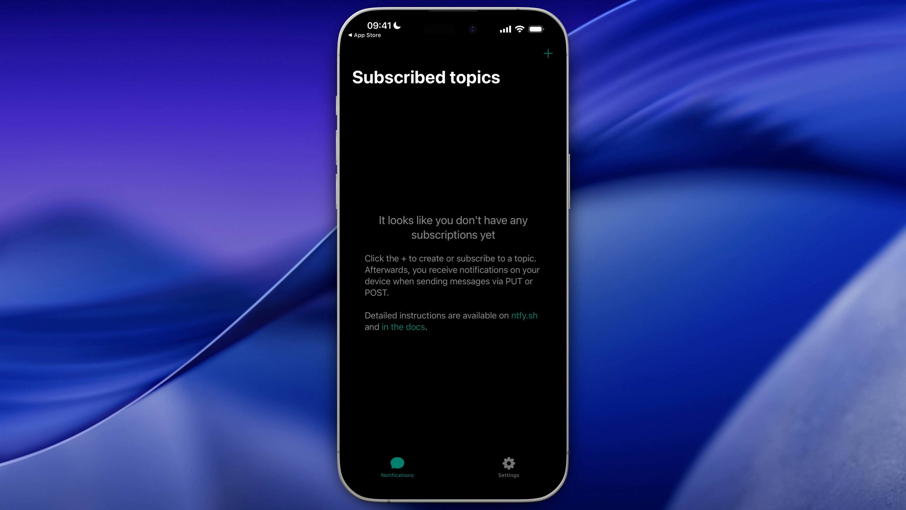
# Step: Start adding a new subscription in the ntfy app and switch on using another server
pyautogui.click(548, 53)
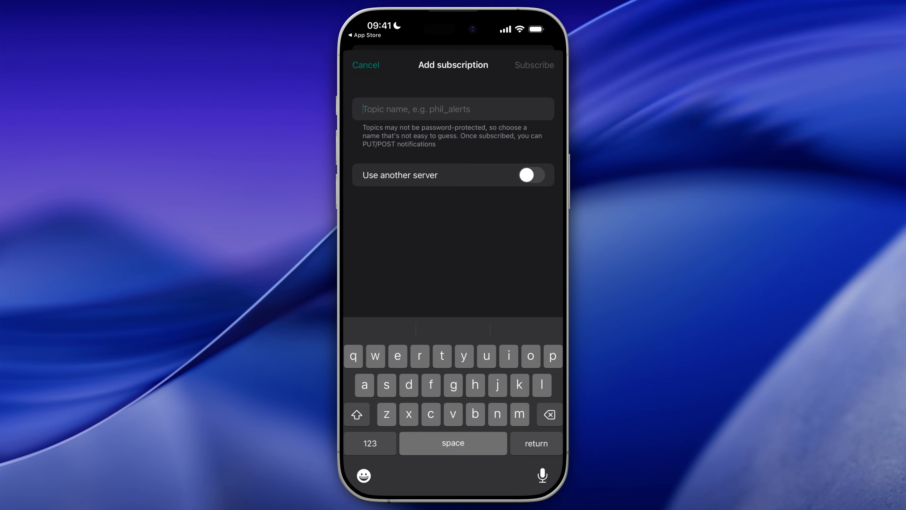
pyautogui.click(531, 175)
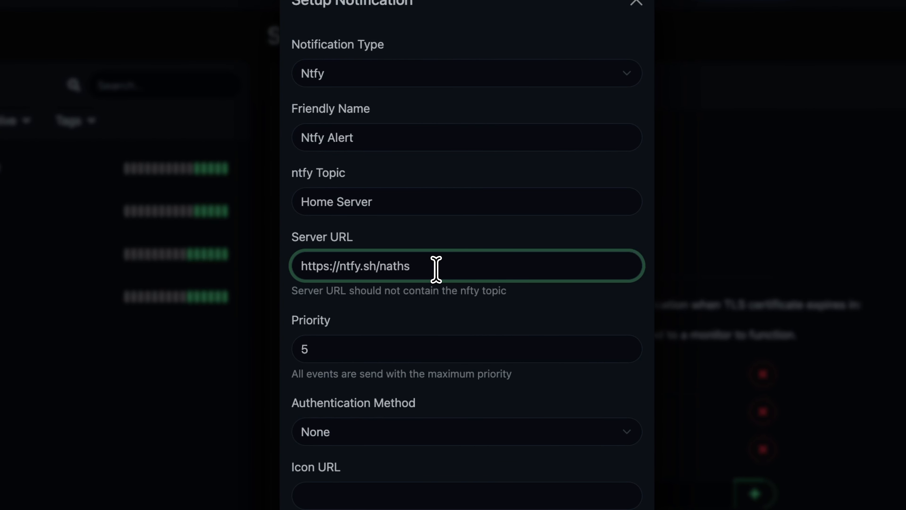
# Step: Set the server URL to the ntfy.sh address ending in the personal uptime-kuma topic name
pyautogui.write('-uptime0k')
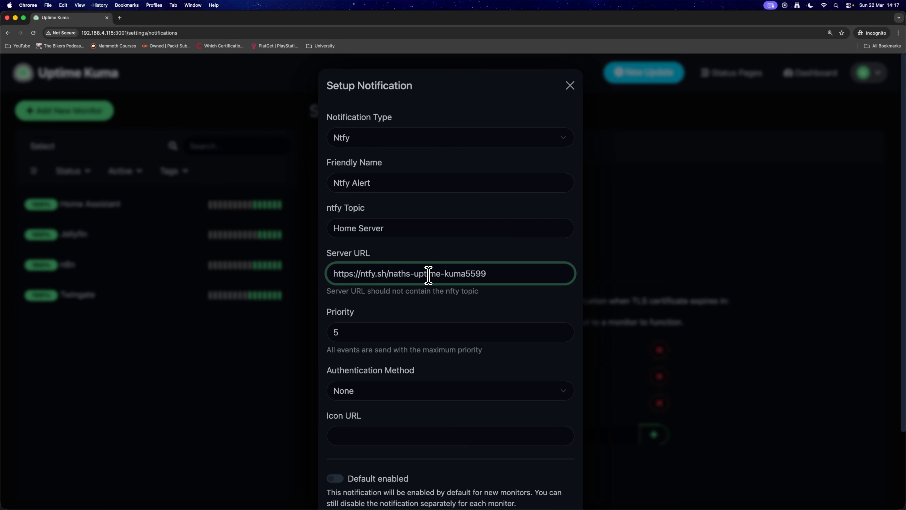
pyautogui.click(379, 339)
pyautogui.moveTo(349, 349); pyautogui.dragTo(445, 344)
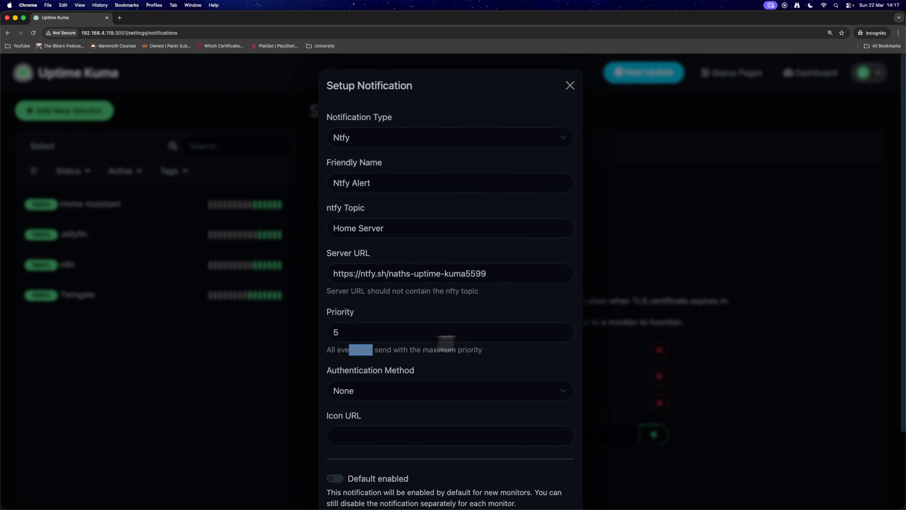
pyautogui.doubleClick(472, 349)
pyautogui.click(450, 349)
pyautogui.scroll(-1, 409, 367)
pyautogui.click(380, 367)
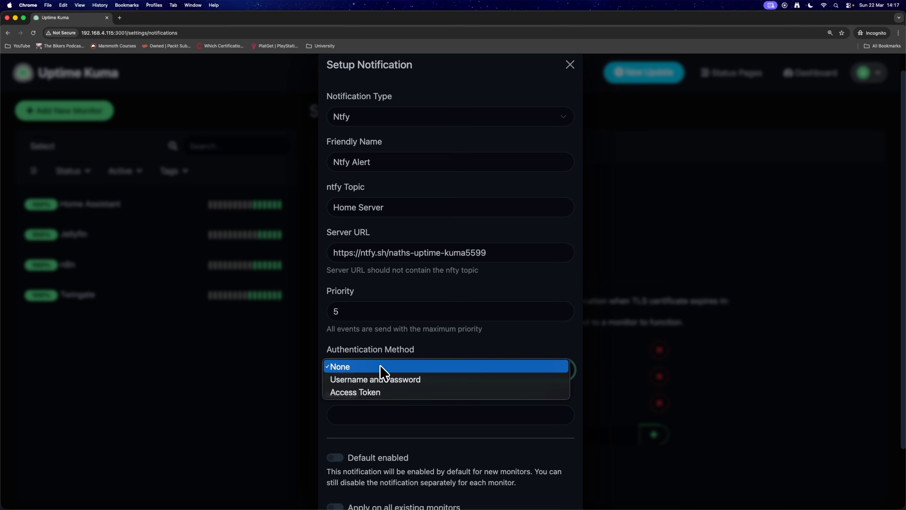
pyautogui.click(385, 366)
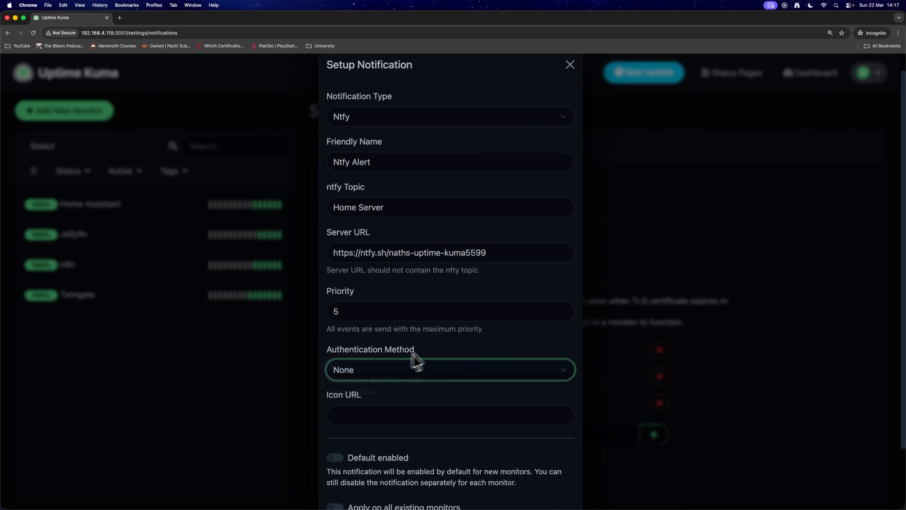
pyautogui.scroll(-2, 421, 359)
pyautogui.click(417, 364)
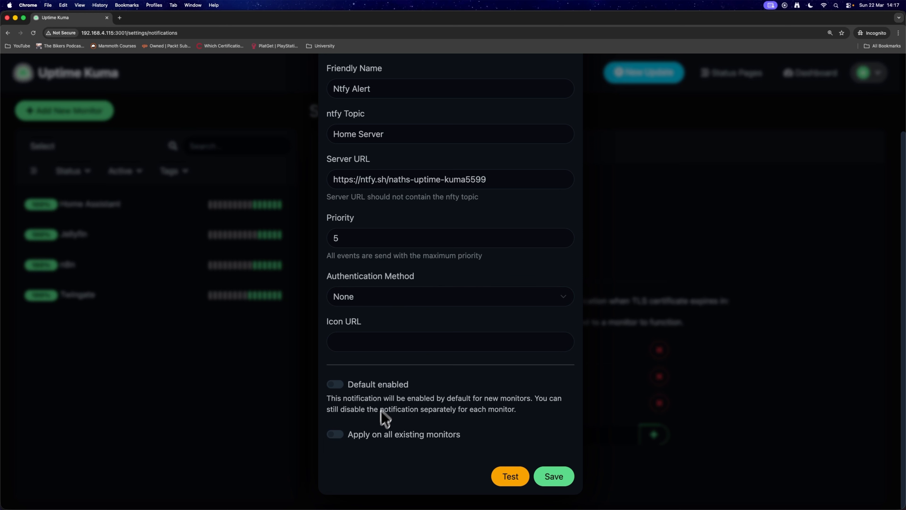
# Step: Enable the notification by default and on all existing monitors, send a test and save it
pyautogui.click(335, 384)
pyautogui.click(335, 434)
pyautogui.click(509, 477)
pyautogui.click(552, 477)
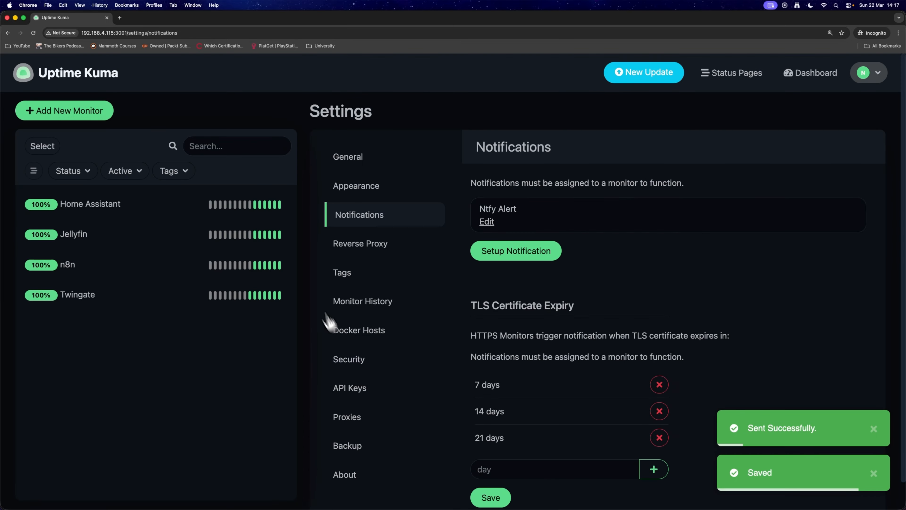
pyautogui.click(863, 428)
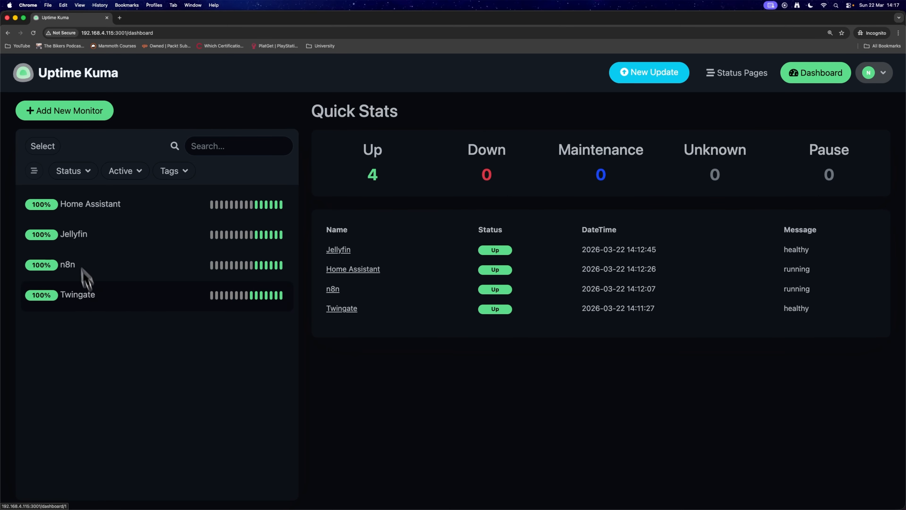
# Step: Open the Home Server status page from the status pages list
pyautogui.click(732, 74)
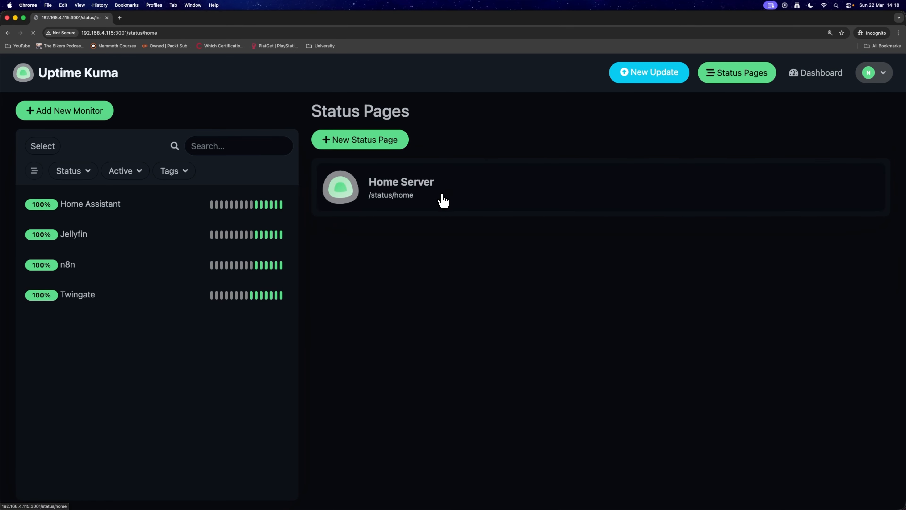
pyautogui.press('super+bracketleft')
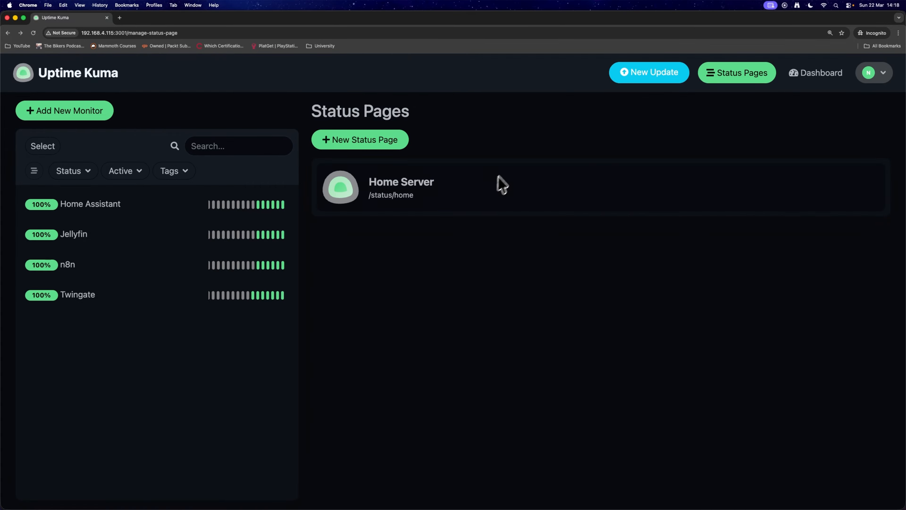
pyautogui.moveTo(449, 114); pyautogui.dragTo(336, 111)
pyautogui.click(450, 115)
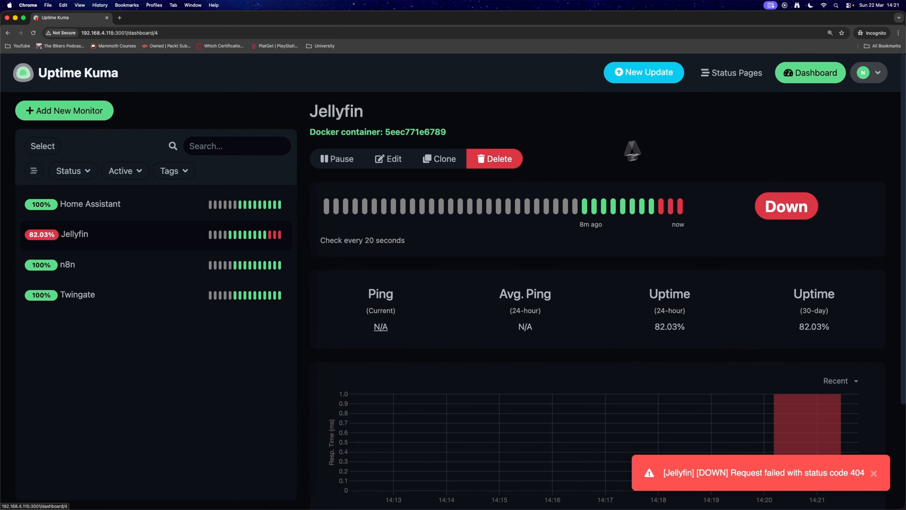
pyautogui.click(729, 73)
pyautogui.click(405, 188)
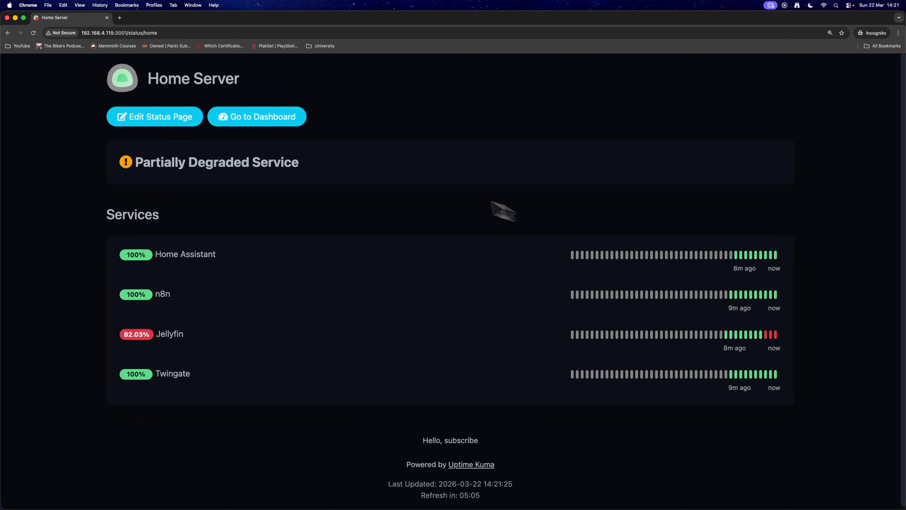
# Step: Return from the status page to the dashboard and open the Google monitor's details
pyautogui.press('super+[')
pyautogui.click(399, 180)
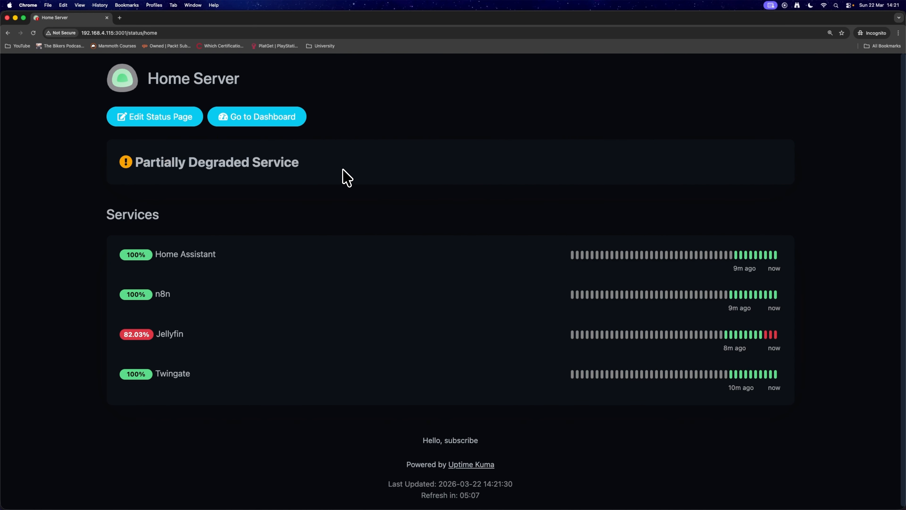
pyautogui.press('super+[')
pyautogui.click(99, 79)
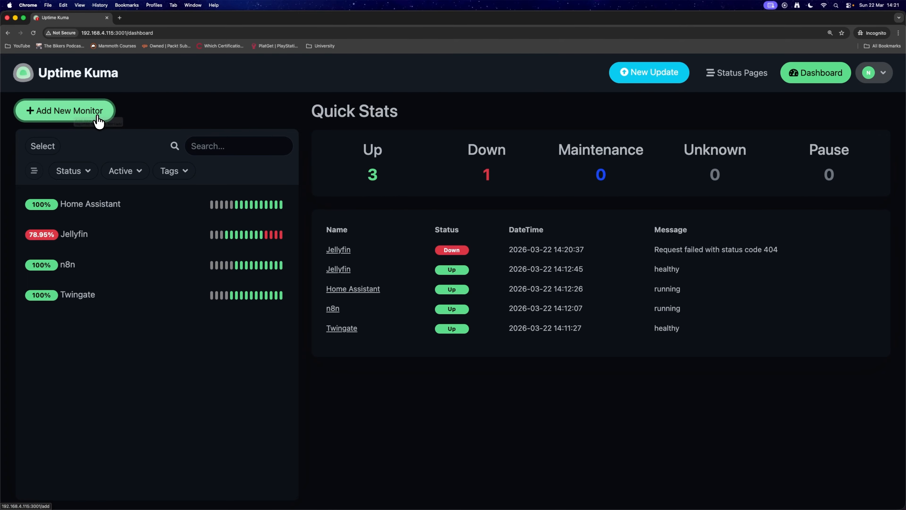
pyautogui.click(103, 123)
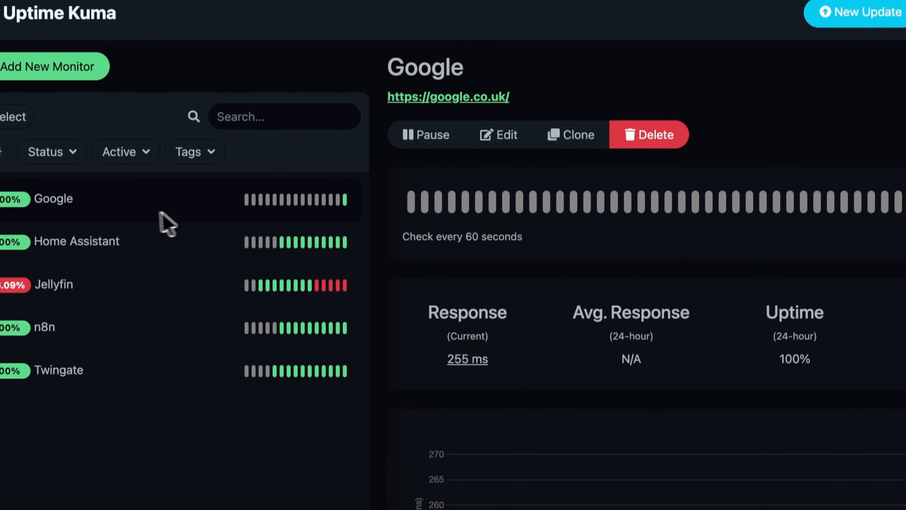
# Step: Examine the Google monitor's response time, uptime, certificate expiry and response-time chart
pyautogui.moveTo(441, 367); pyautogui.dragTo(542, 369)
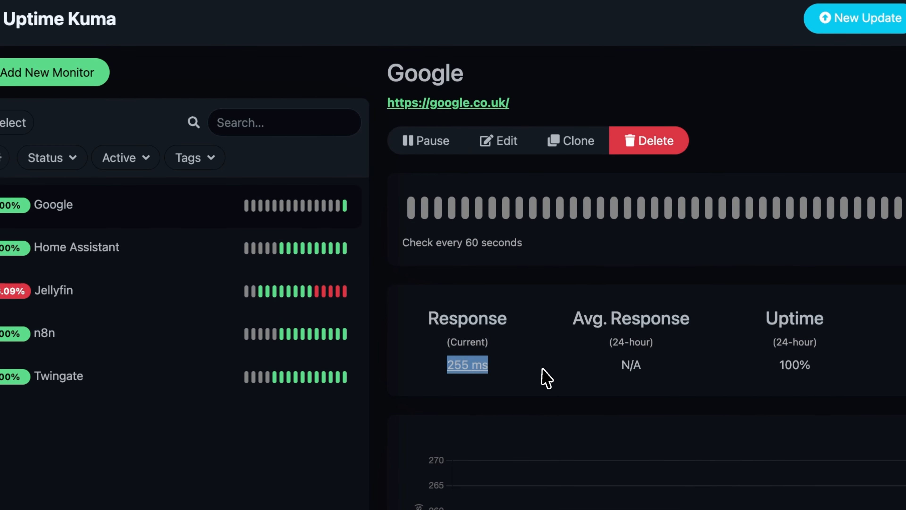
pyautogui.click(532, 369)
pyautogui.moveTo(427, 364); pyautogui.dragTo(613, 358)
pyautogui.click(539, 370)
pyautogui.click(629, 373)
pyautogui.moveTo(352, 318); pyautogui.dragTo(389, 330)
pyautogui.scroll(-5, 392, 327)
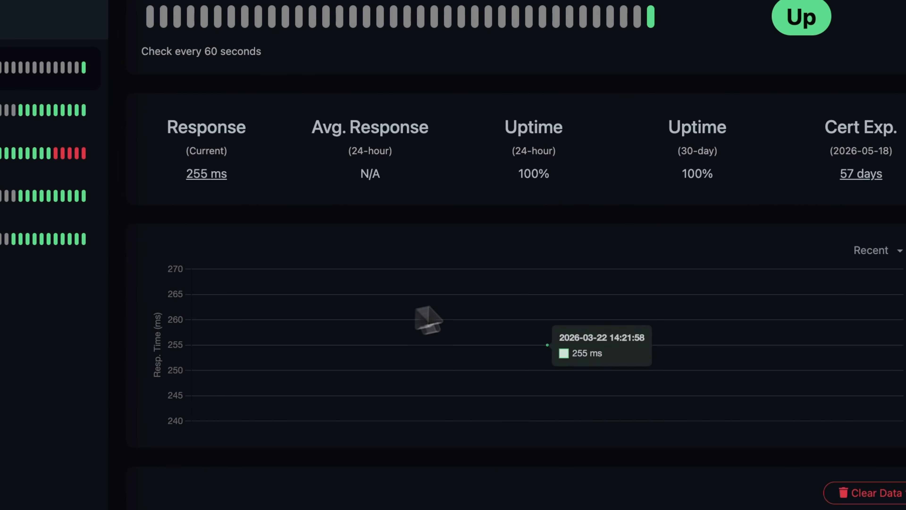
pyautogui.moveTo(779, 149)
pyautogui.mouseDown()
pyautogui.moveTo(819, 151)
pyautogui.moveTo(794, 148)
pyautogui.mouseUp()
pyautogui.click(859, 461)
pyautogui.scroll(3, 860, 457)
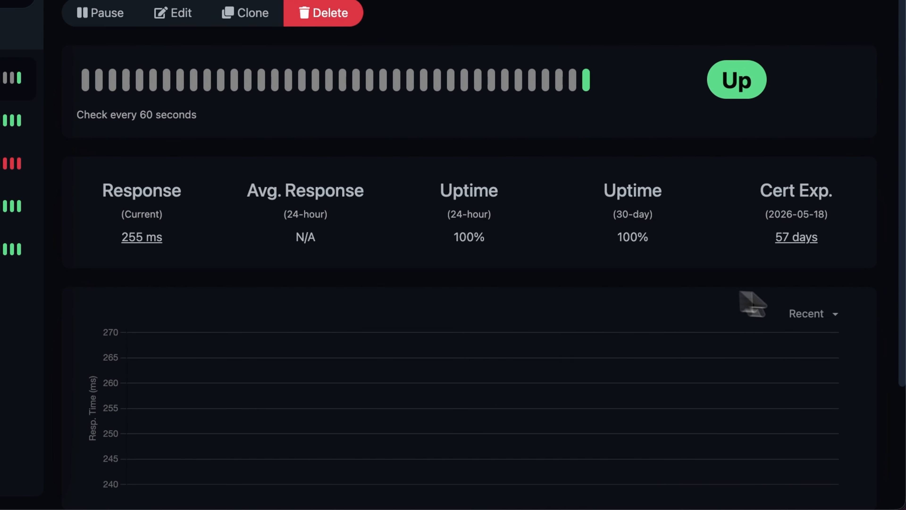